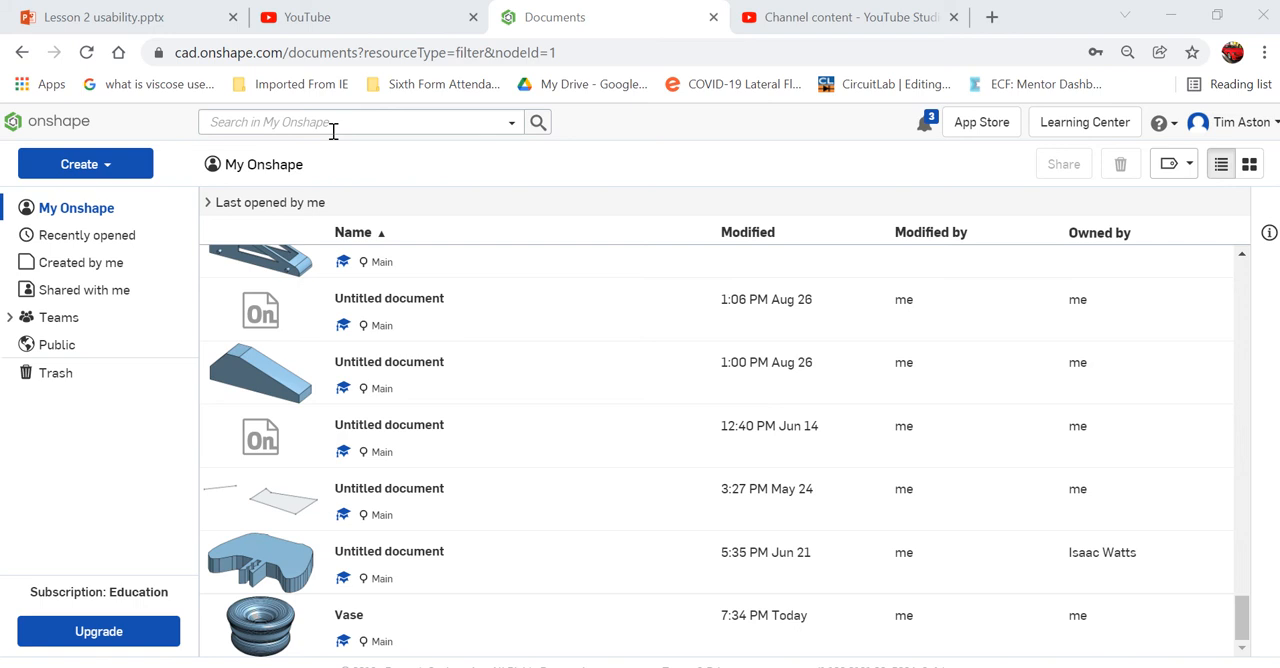
# - Create a new document named "Vase 2"
pyautogui.click(129, 165)
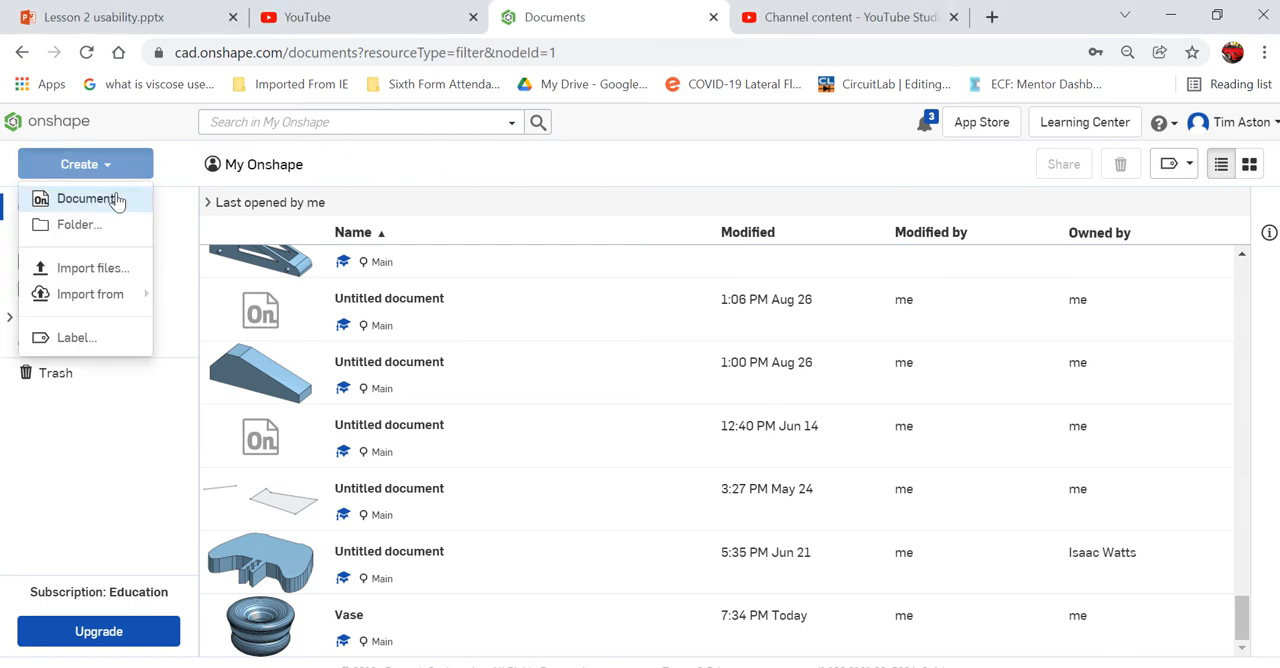
pyautogui.click(118, 200)
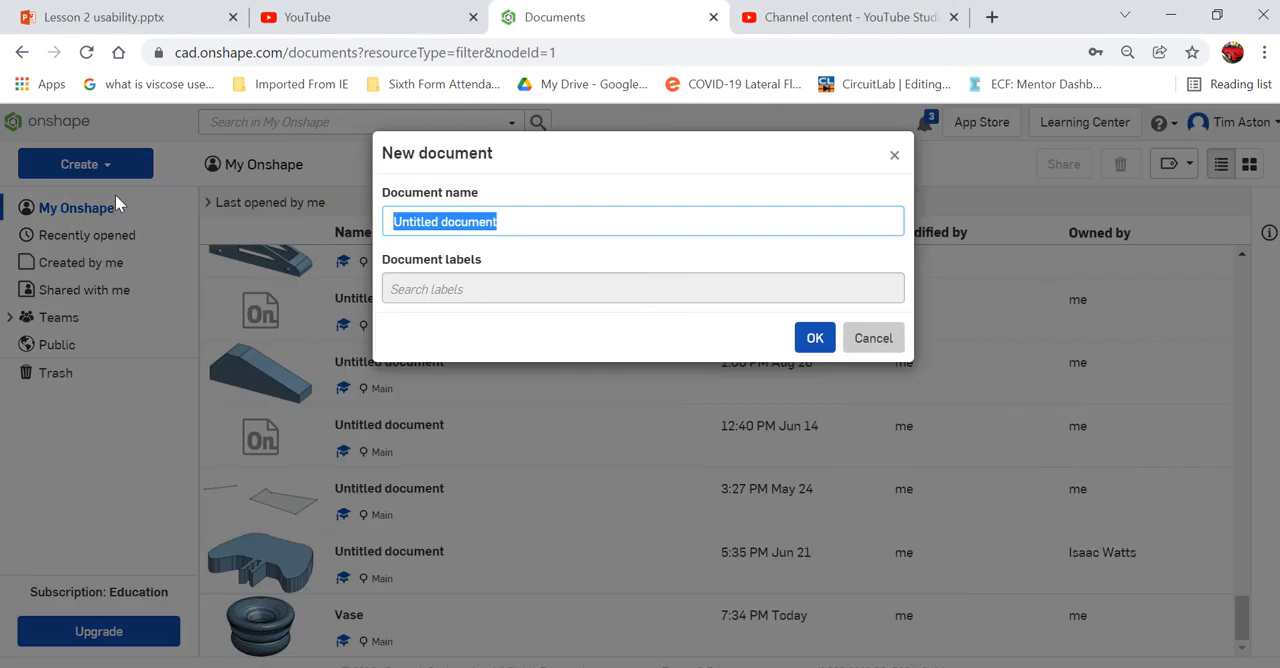
pyautogui.write('V')
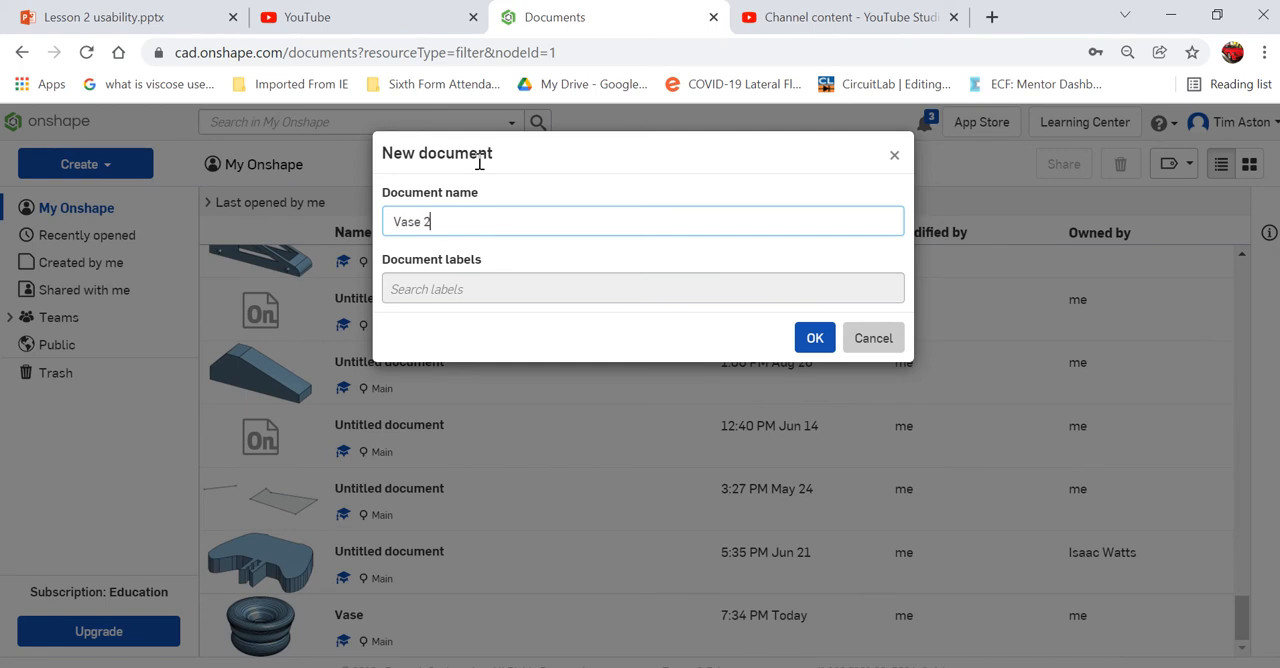
pyautogui.write('ase 2')
pyautogui.press('Return')
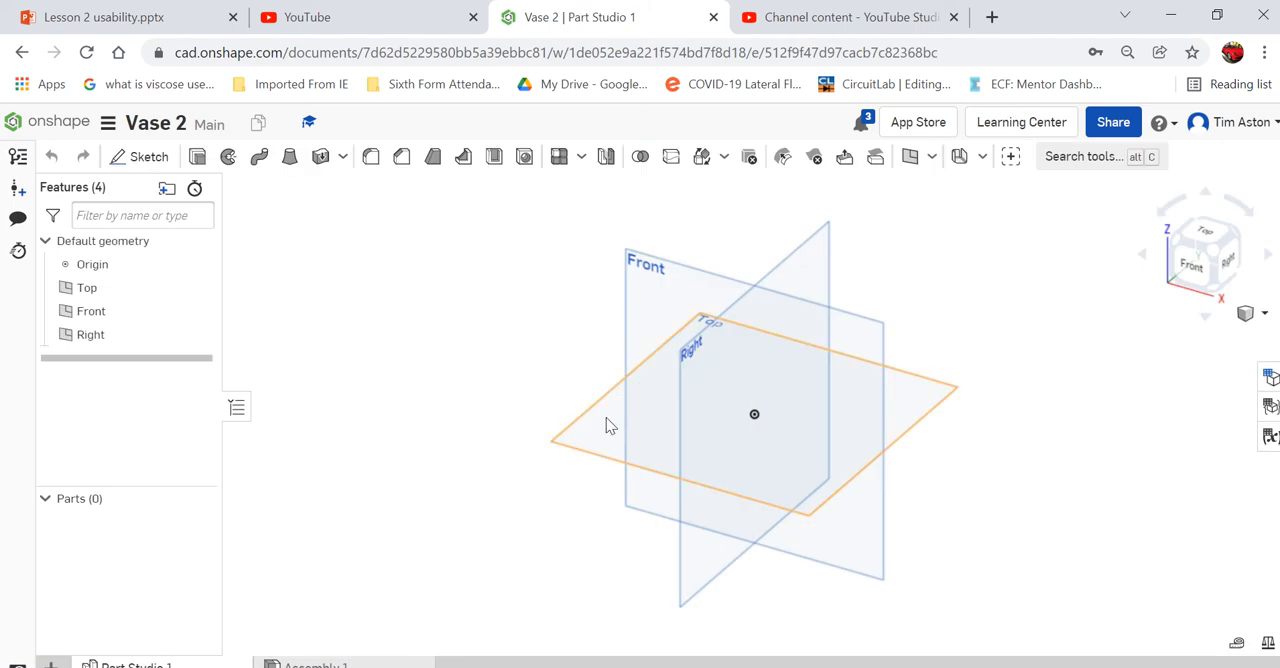
# - Sketch a circle centred on the origin on the Top plane, set its diameter to 30 mm, and finish the sketch
pyautogui.click(130, 160)
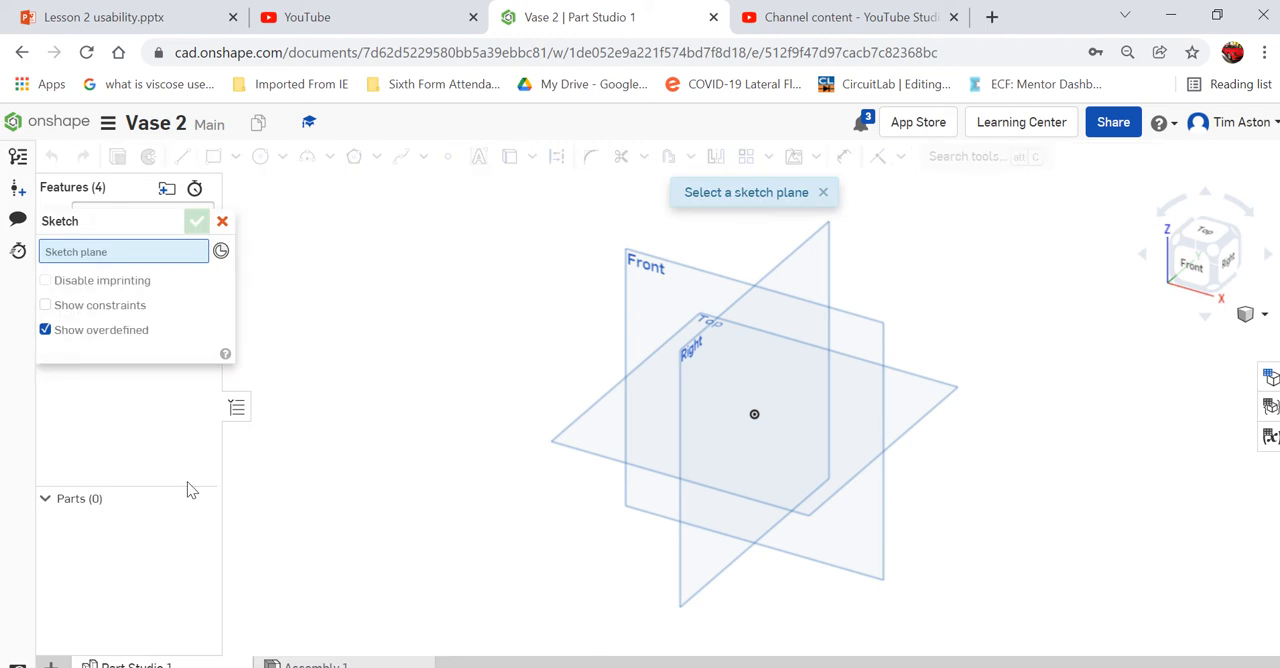
pyautogui.click(589, 420)
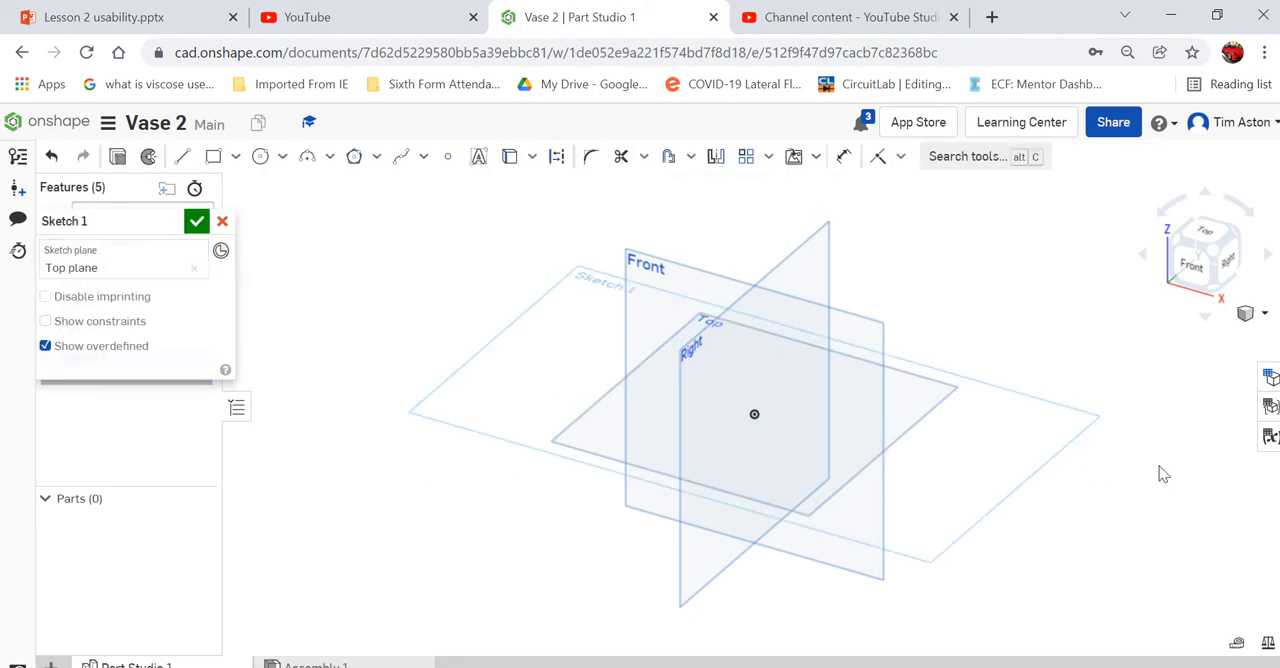
pyautogui.click(1202, 234)
pyautogui.scroll(3, 775, 440)
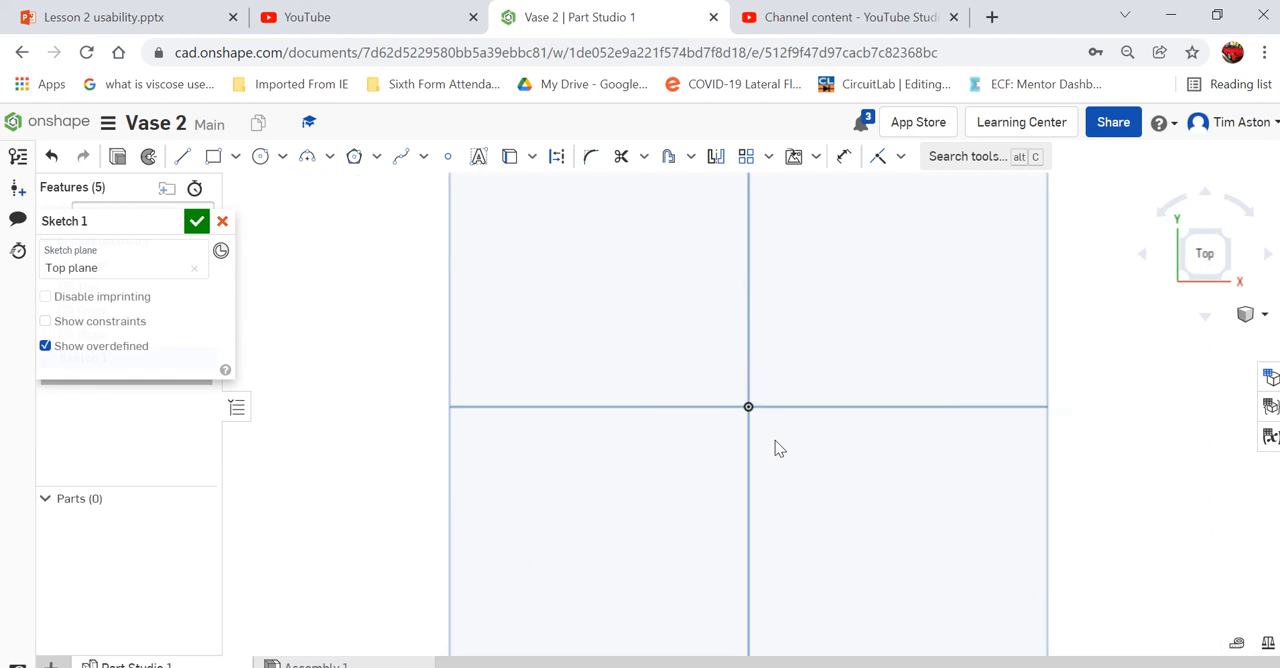
pyautogui.click(260, 156)
pyautogui.click(730, 384)
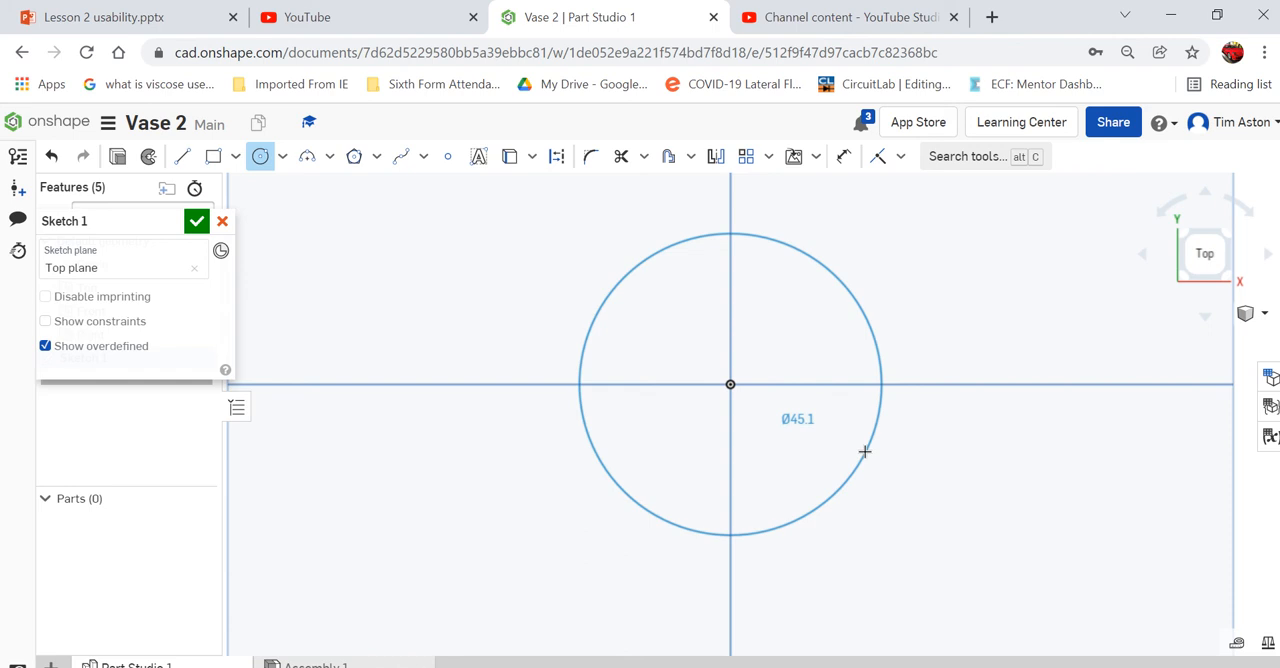
pyautogui.click(864, 452)
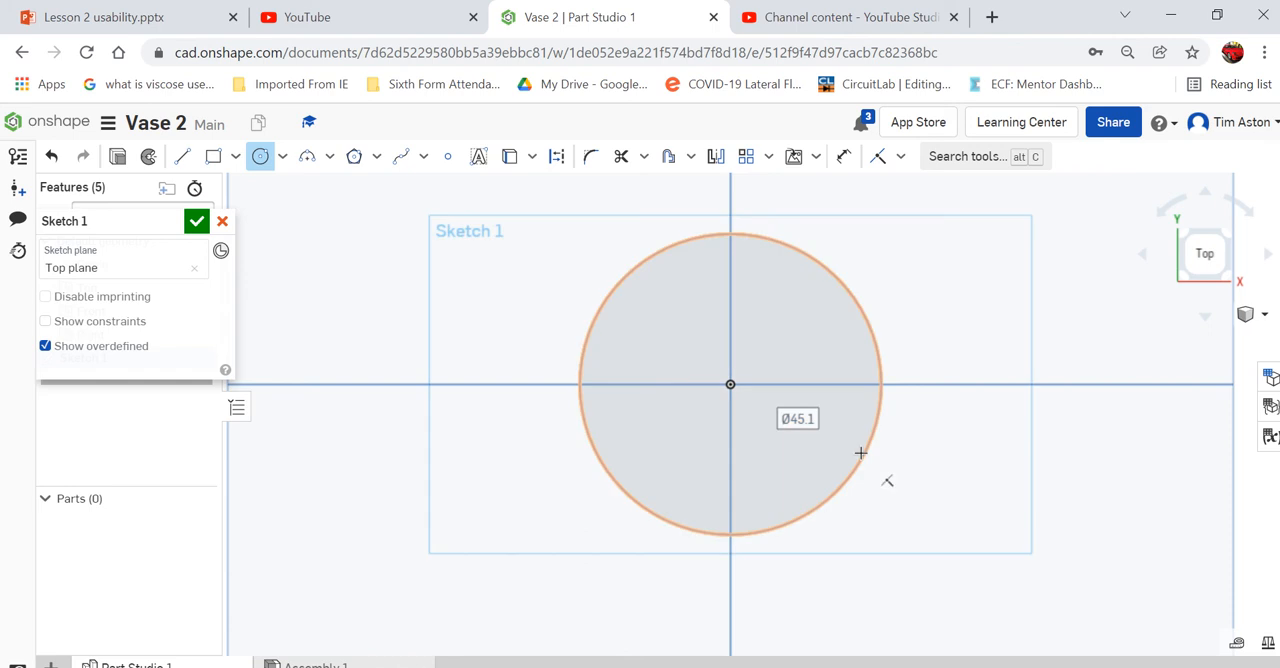
pyautogui.write('30')
pyautogui.press('Return')
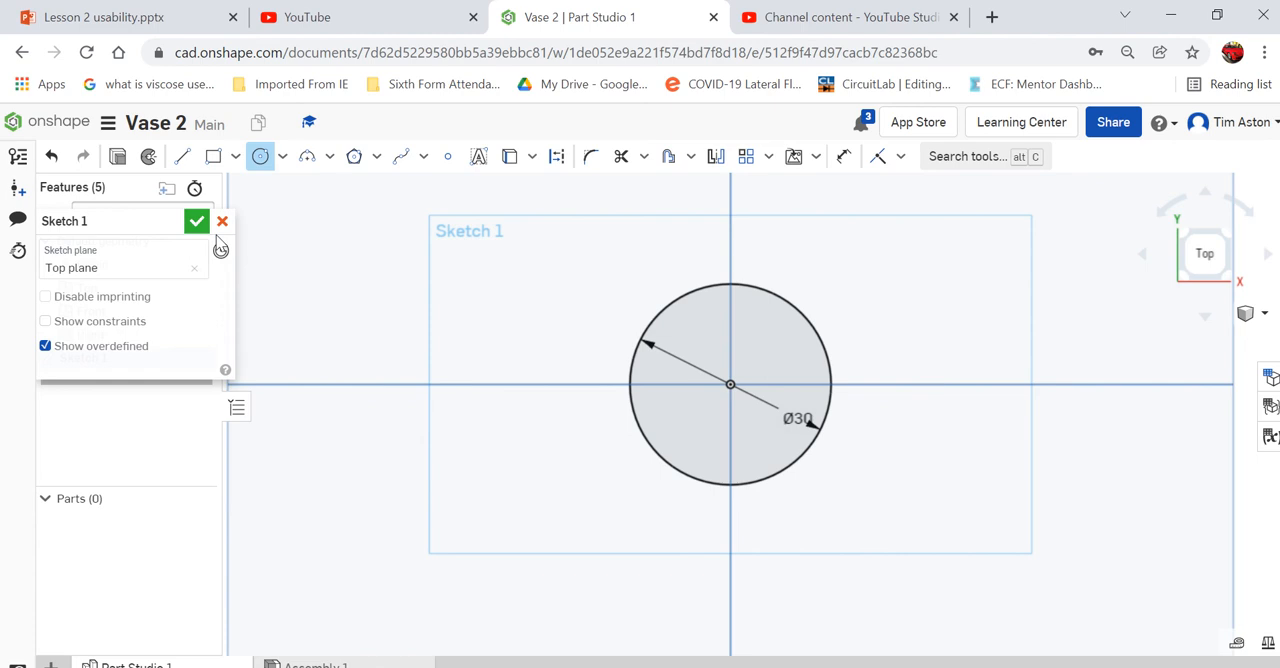
pyautogui.click(1262, 313)
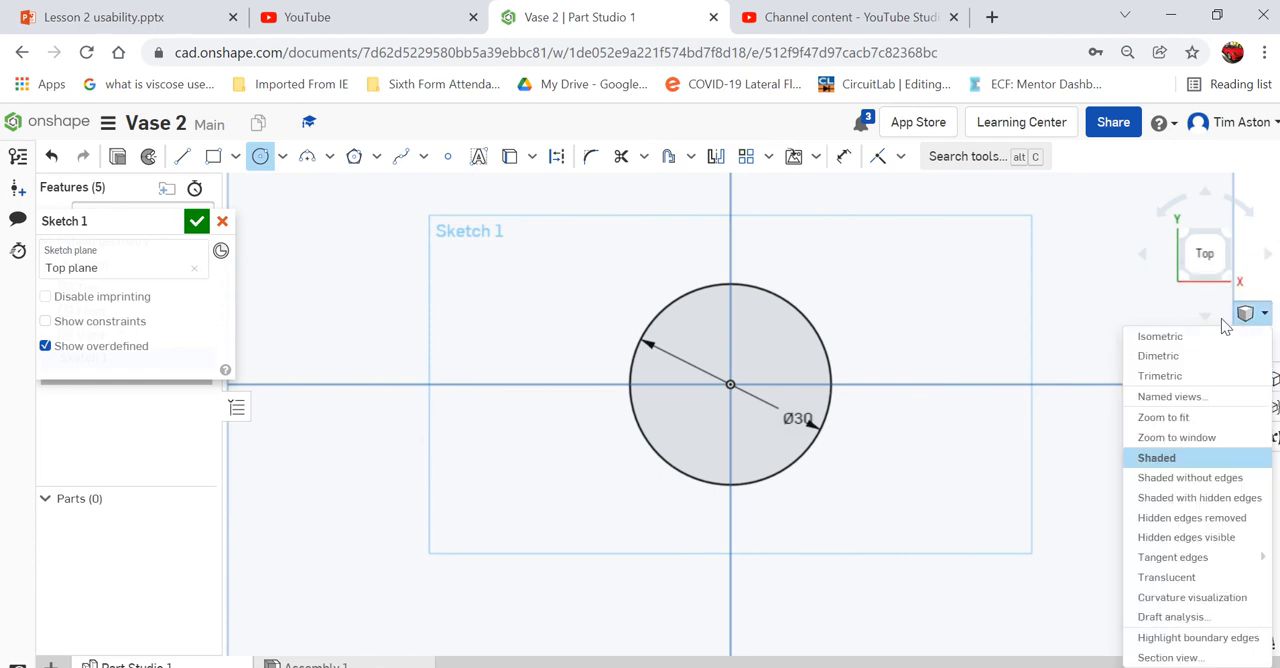
pyautogui.click(1200, 333)
pyautogui.scroll(5, 776, 372)
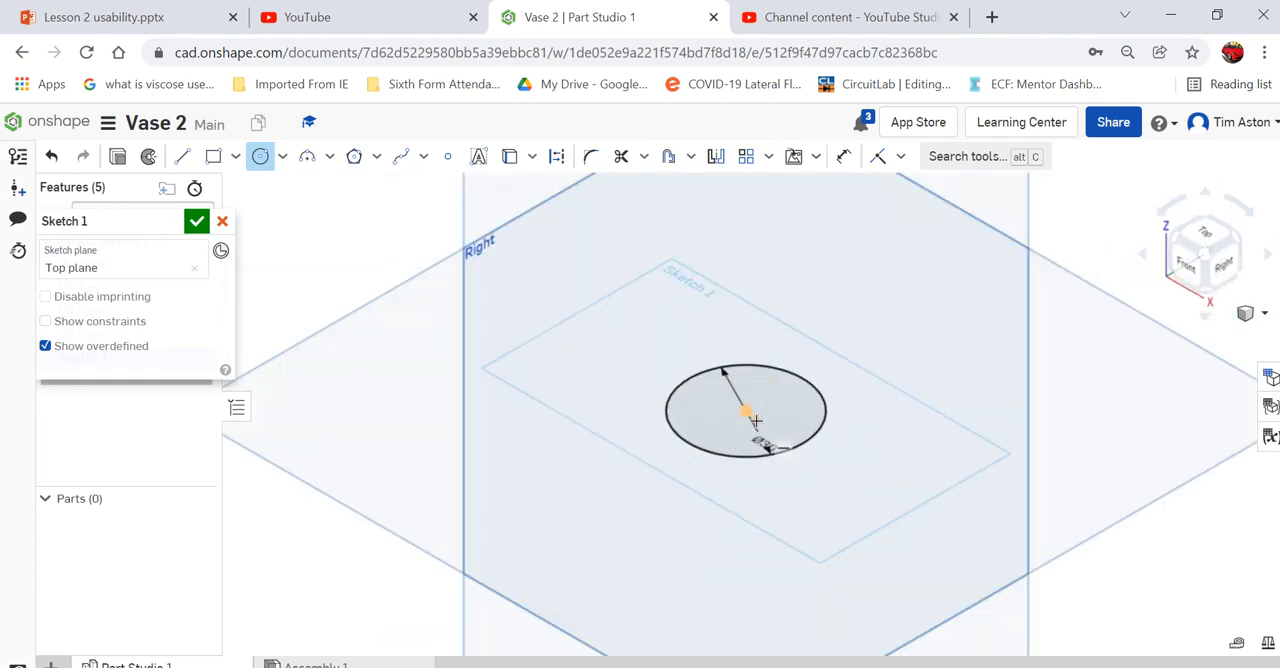
pyautogui.scroll(-5, 594, 468)
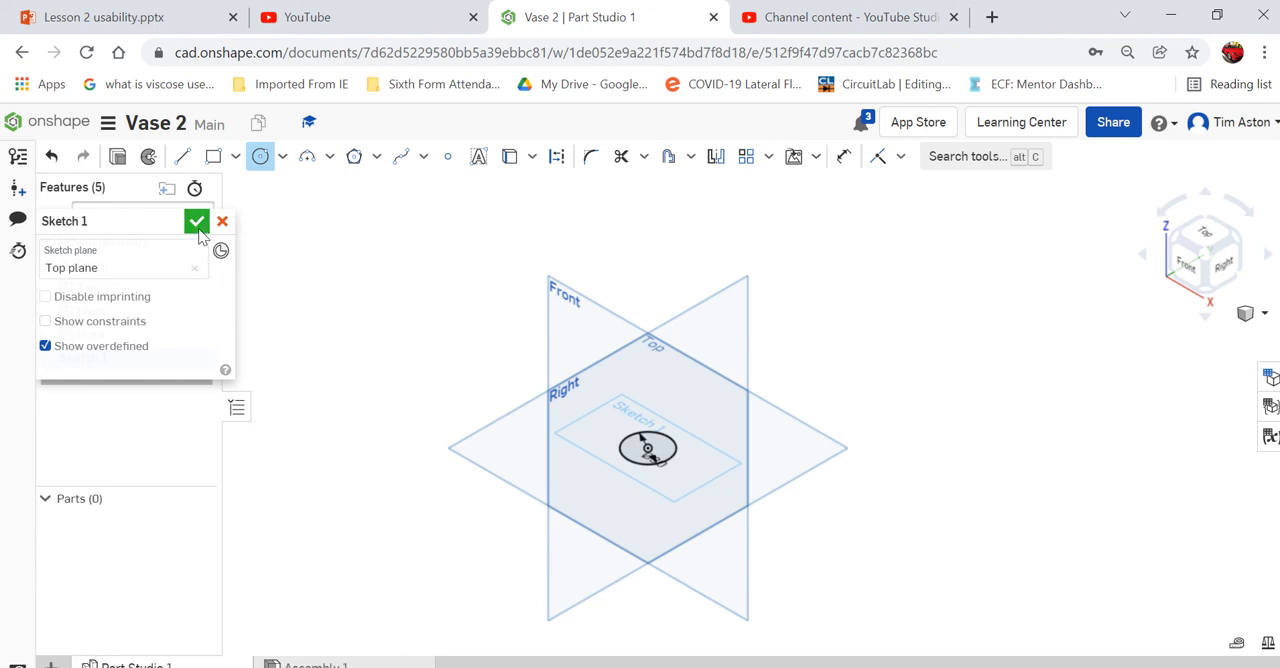
pyautogui.click(196, 221)
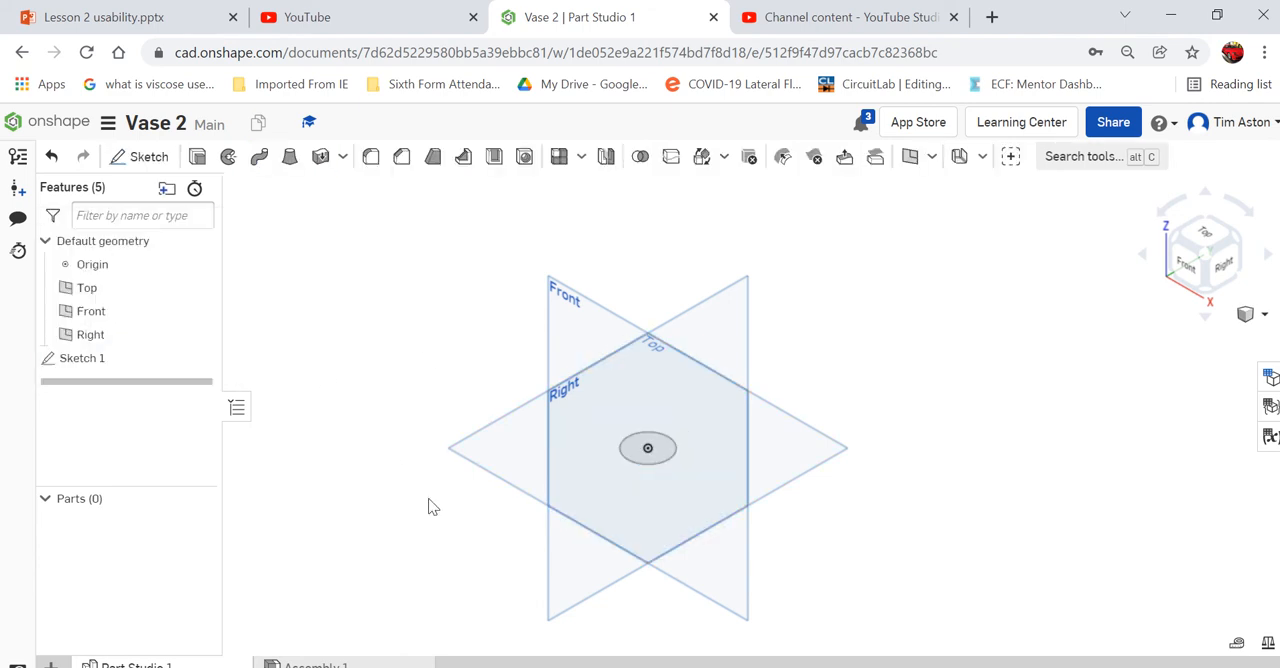
# - Create a plane offset 25 mm above the Top plane
pyautogui.rightClick(490, 456)
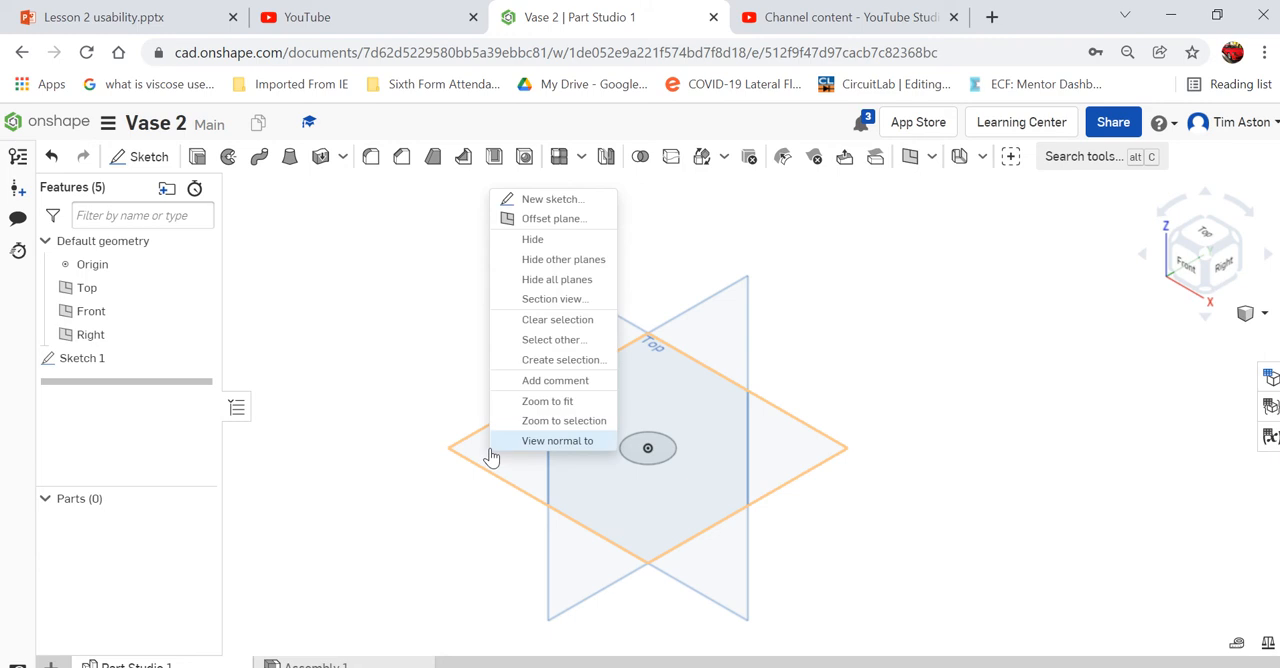
pyautogui.click(585, 220)
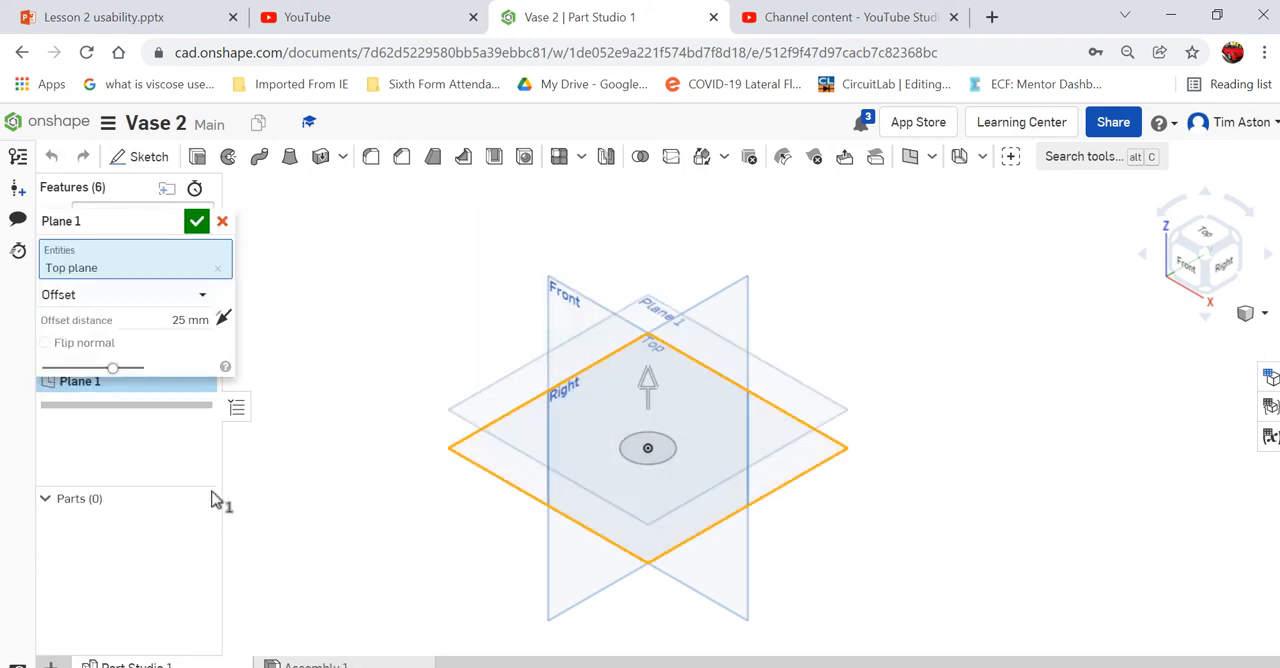
pyautogui.click(195, 222)
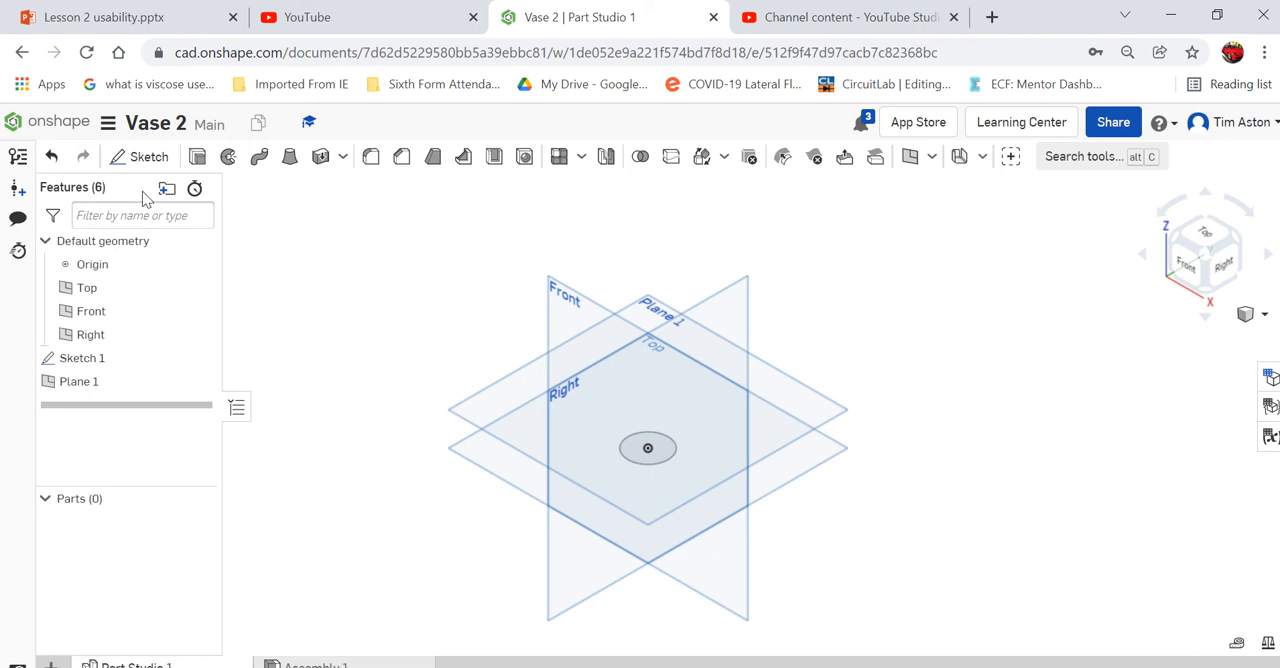
# - On Plane 1, sketch a 12-sided inscribed polygon centred on the origin, larger than the 30 mm circle, and finish the sketch
pyautogui.click(145, 158)
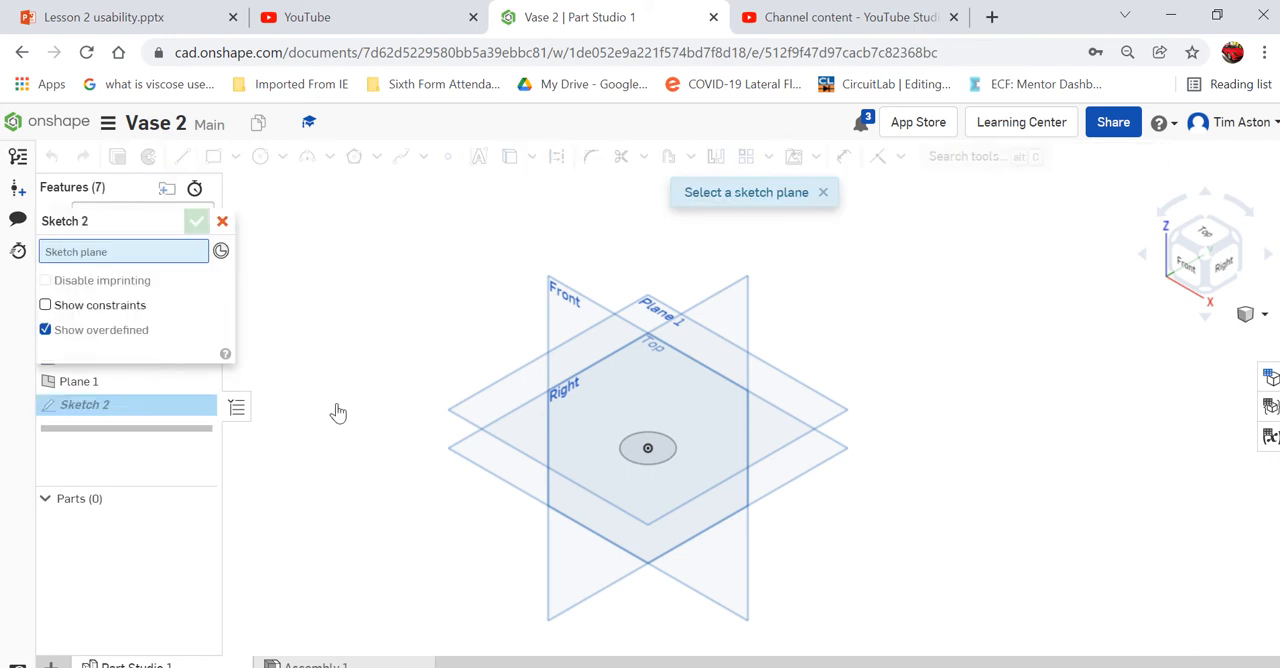
pyautogui.click(505, 386)
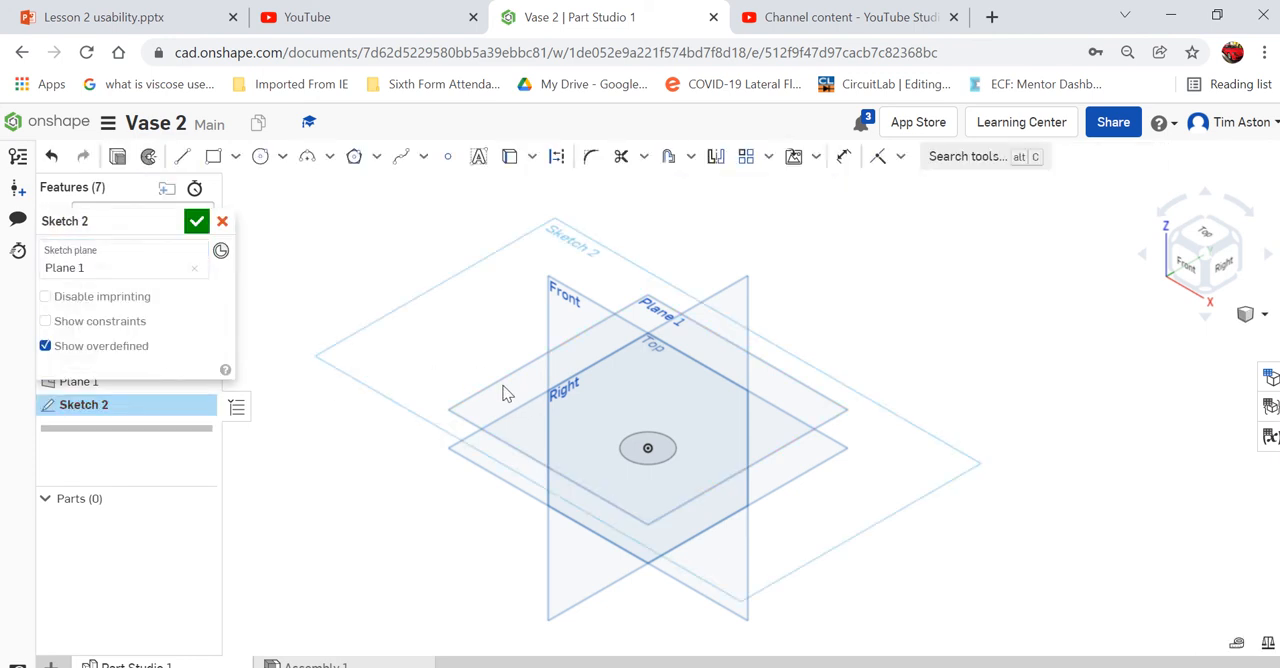
pyautogui.click(1203, 234)
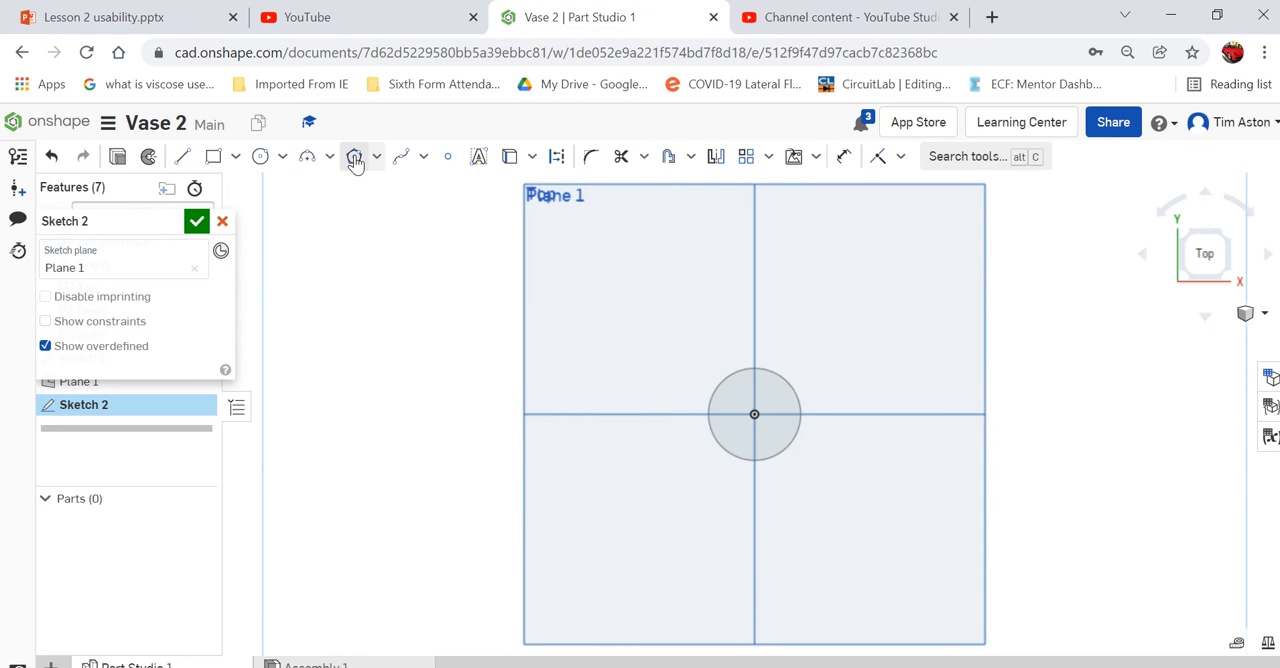
pyautogui.click(355, 160)
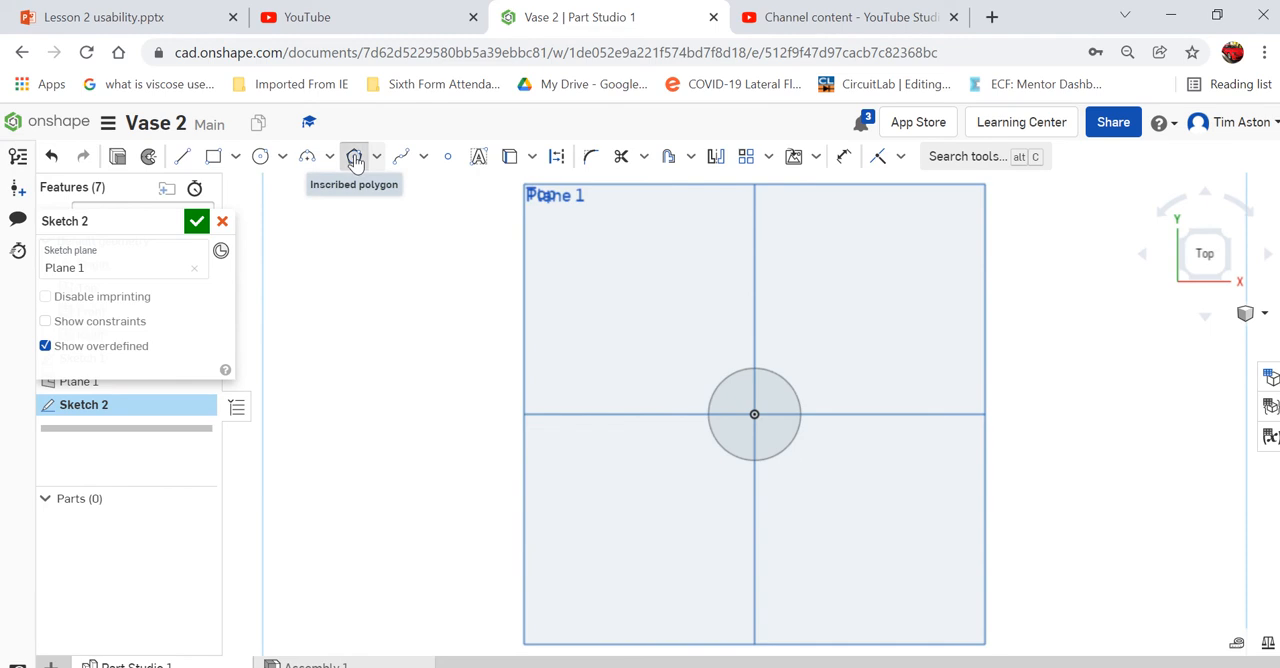
pyautogui.click(777, 427)
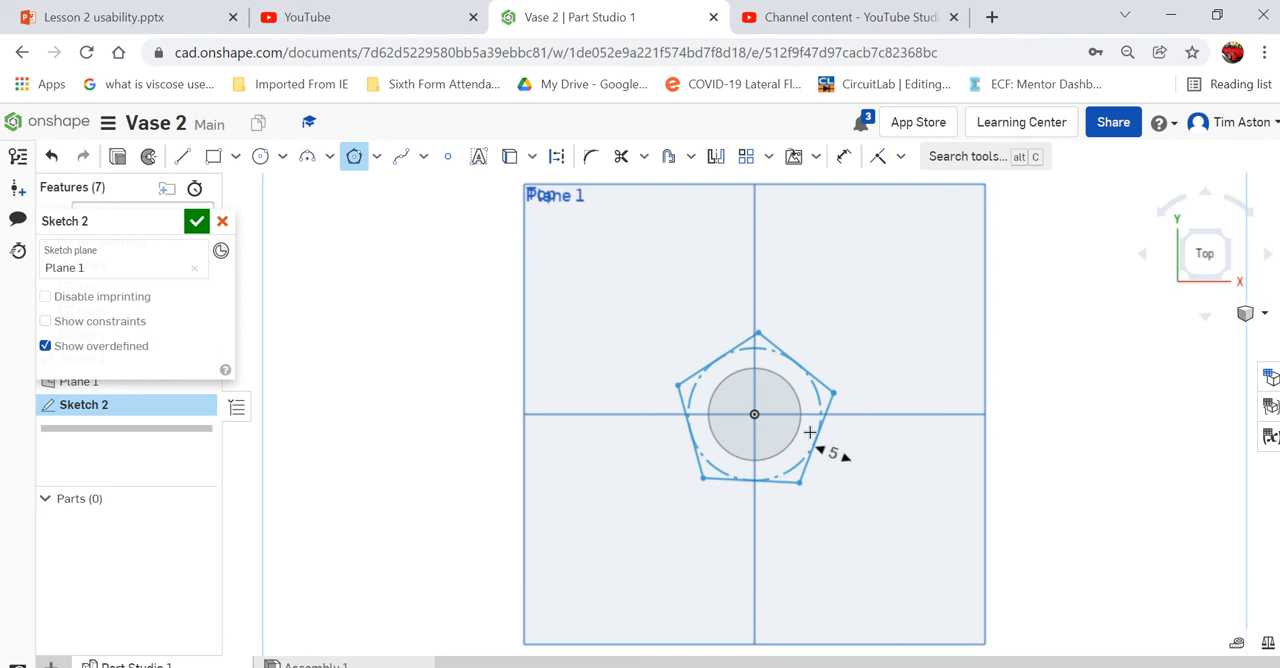
pyautogui.scroll(7, 809, 432)
pyautogui.click(811, 430)
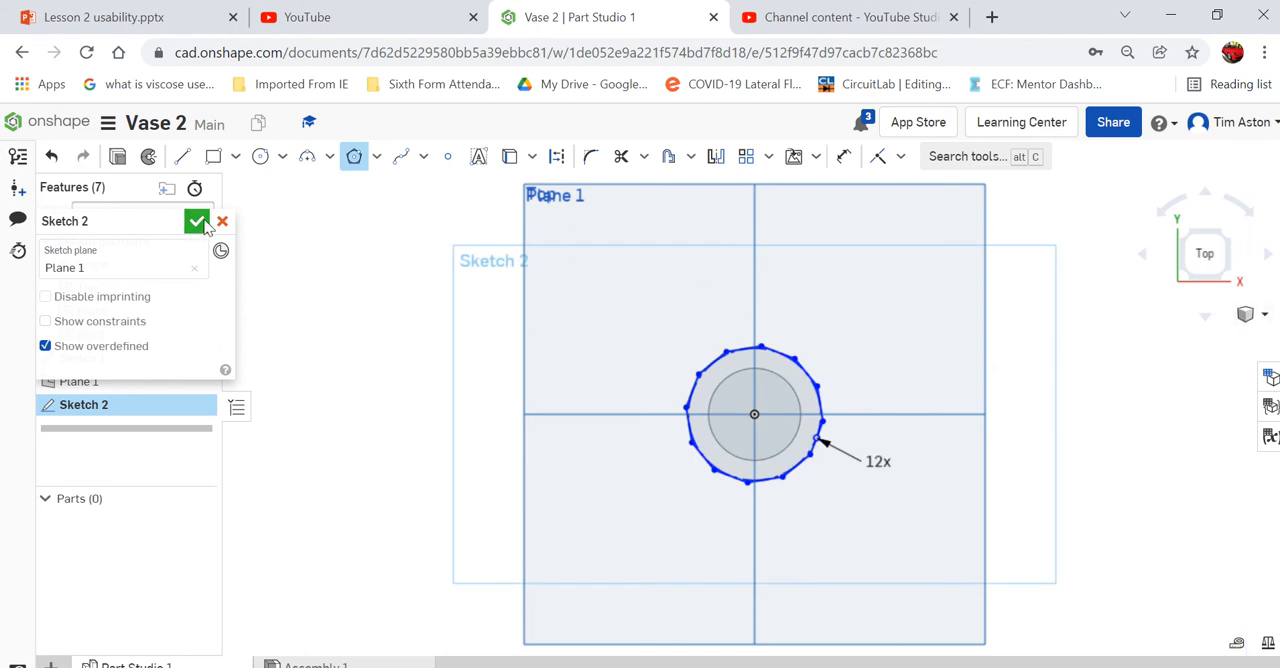
pyautogui.click(197, 221)
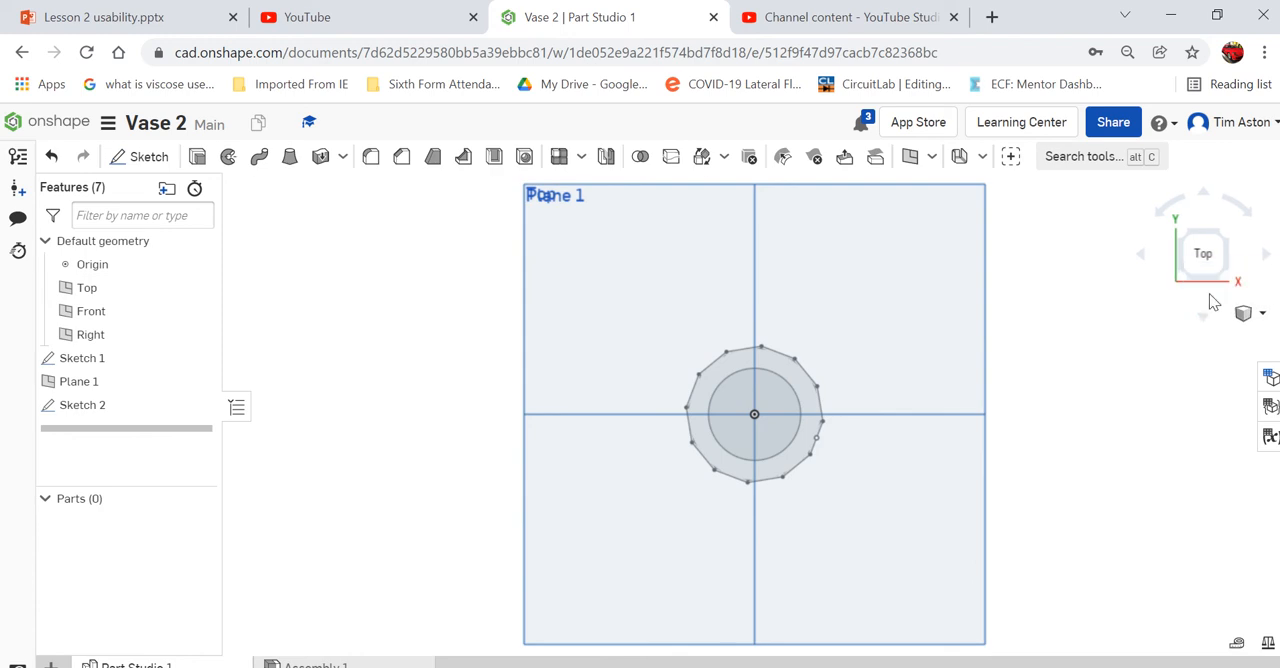
# - Create a second plane offset 25 mm above Plane 1
pyautogui.click(1262, 314)
pyautogui.click(1186, 311)
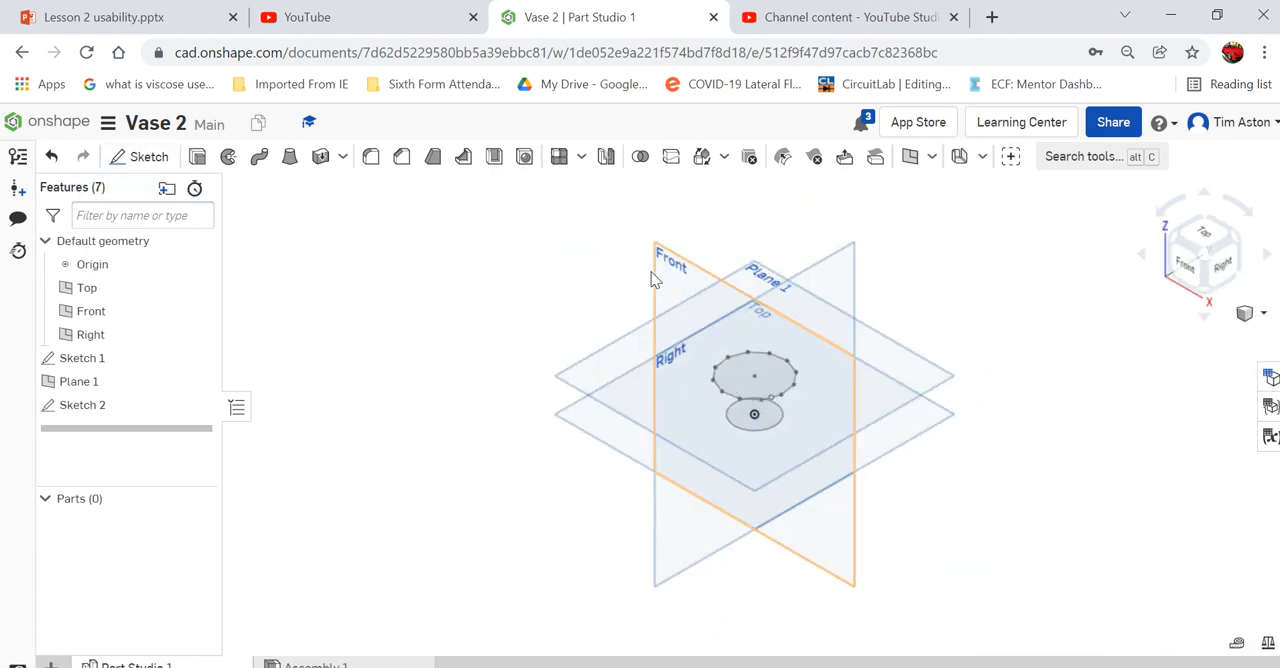
pyautogui.rightClick(614, 356)
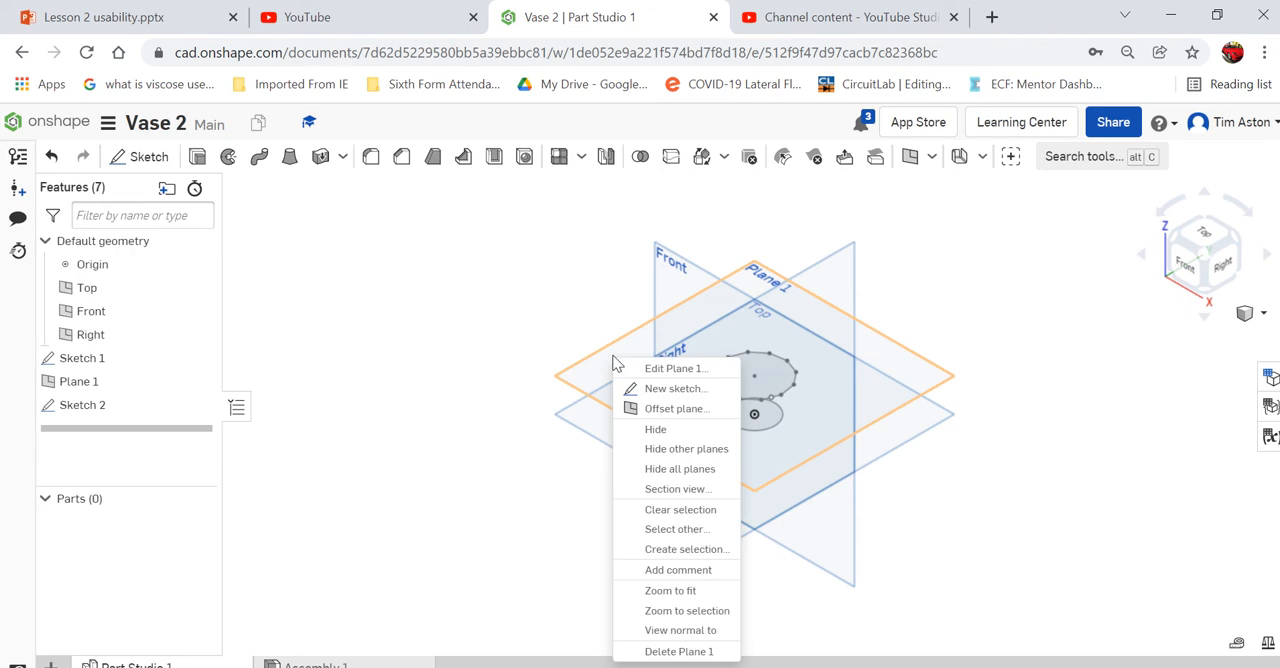
pyautogui.click(640, 410)
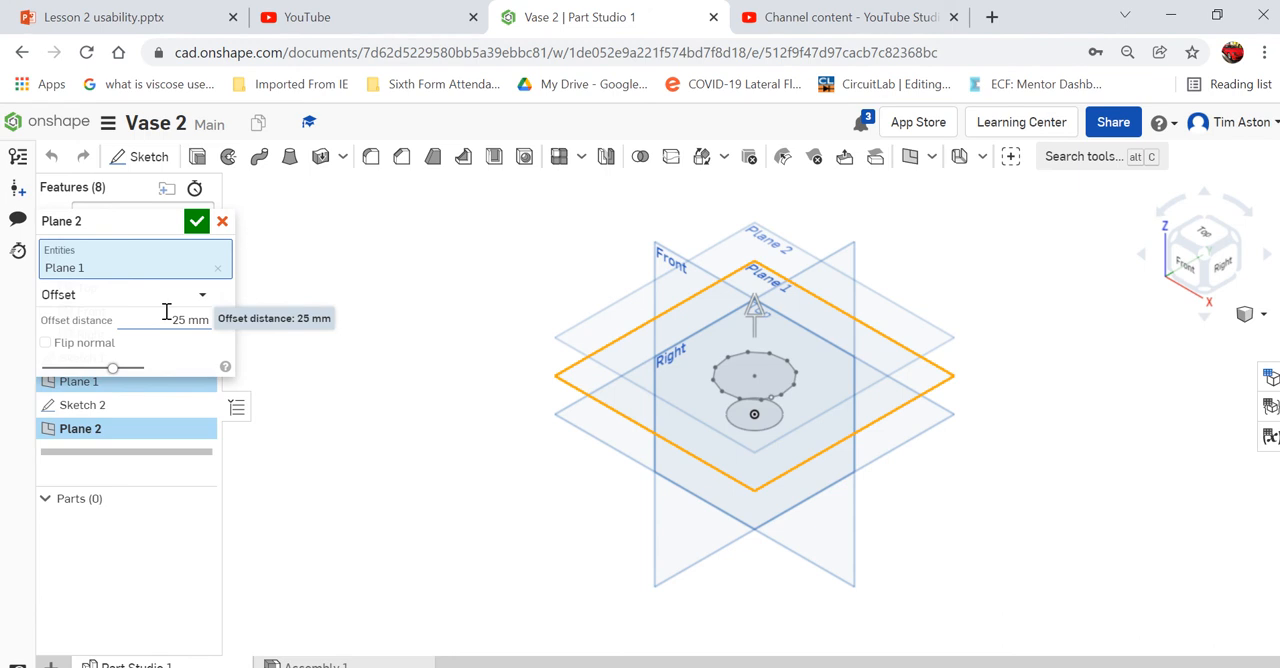
pyautogui.click(197, 221)
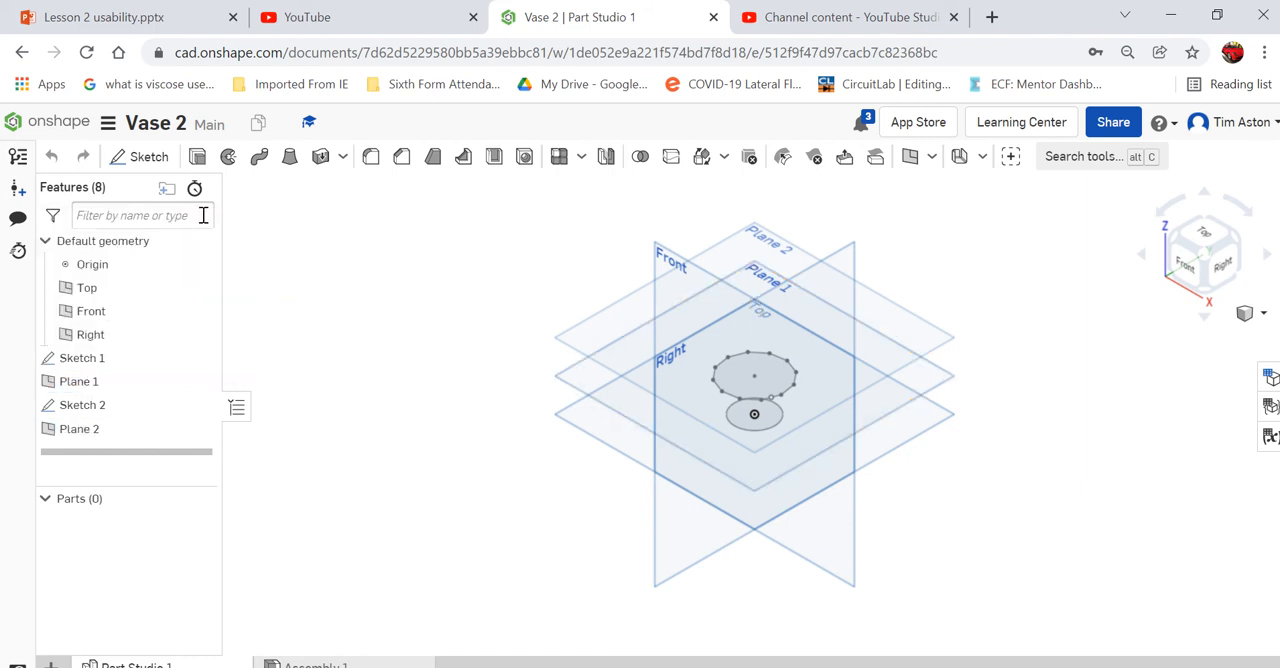
# - On Plane 2, sketch a circle about 36.6 mm in diameter centred on the origin and finish the sketch
pyautogui.click(140, 156)
pyautogui.click(585, 337)
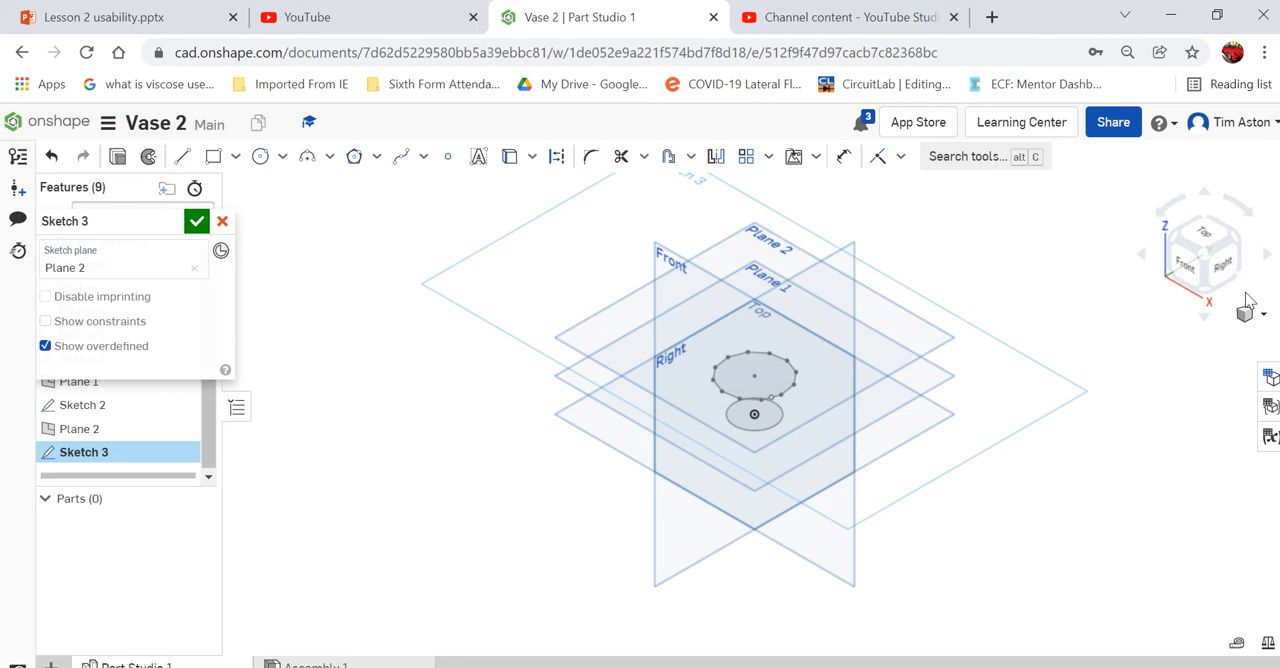
pyautogui.click(1204, 236)
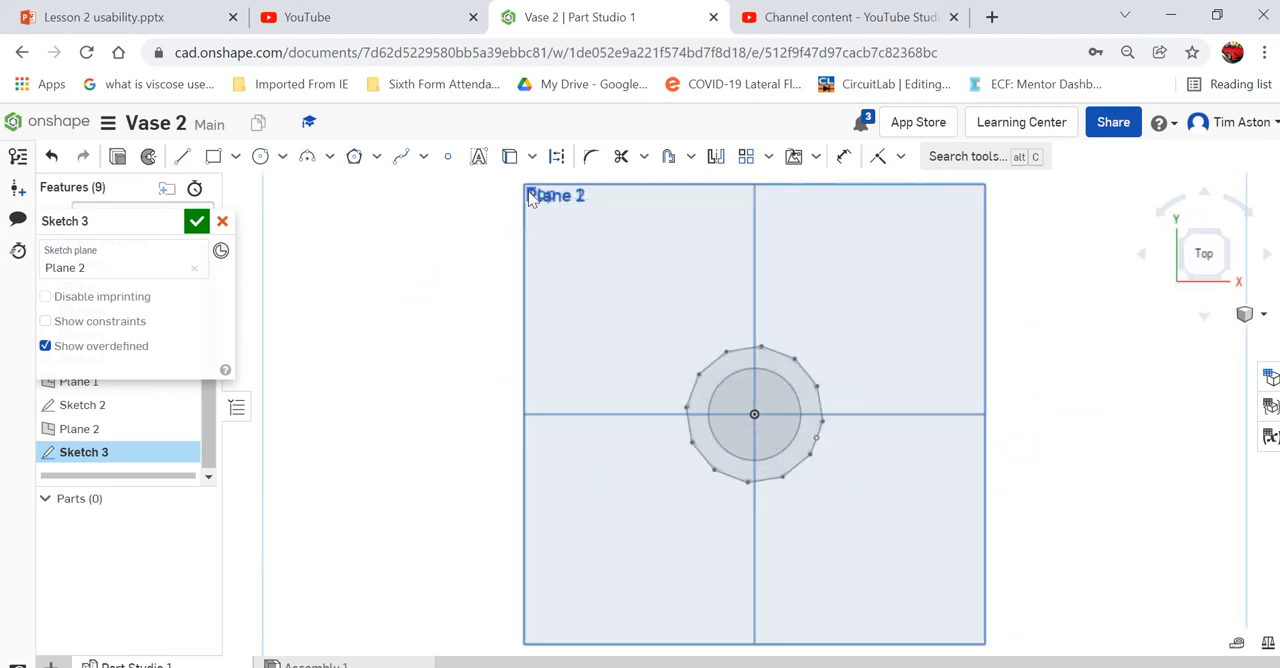
pyautogui.click(259, 160)
pyautogui.scroll(5, 741, 432)
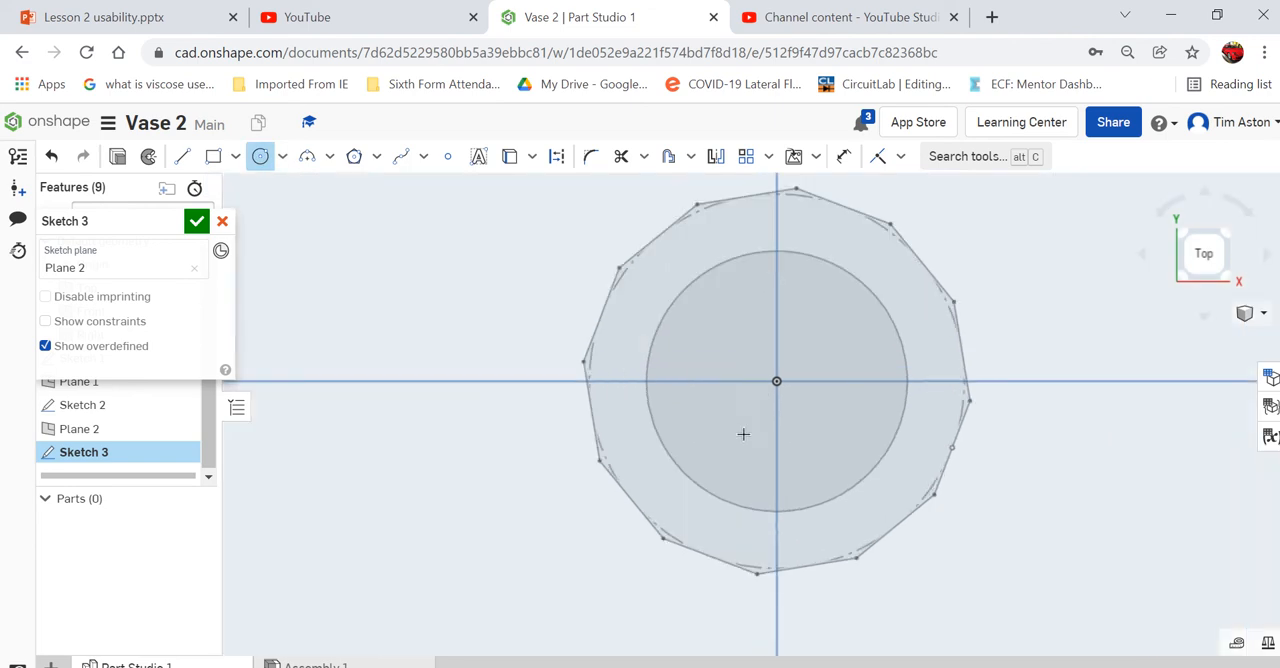
pyautogui.click(776, 381)
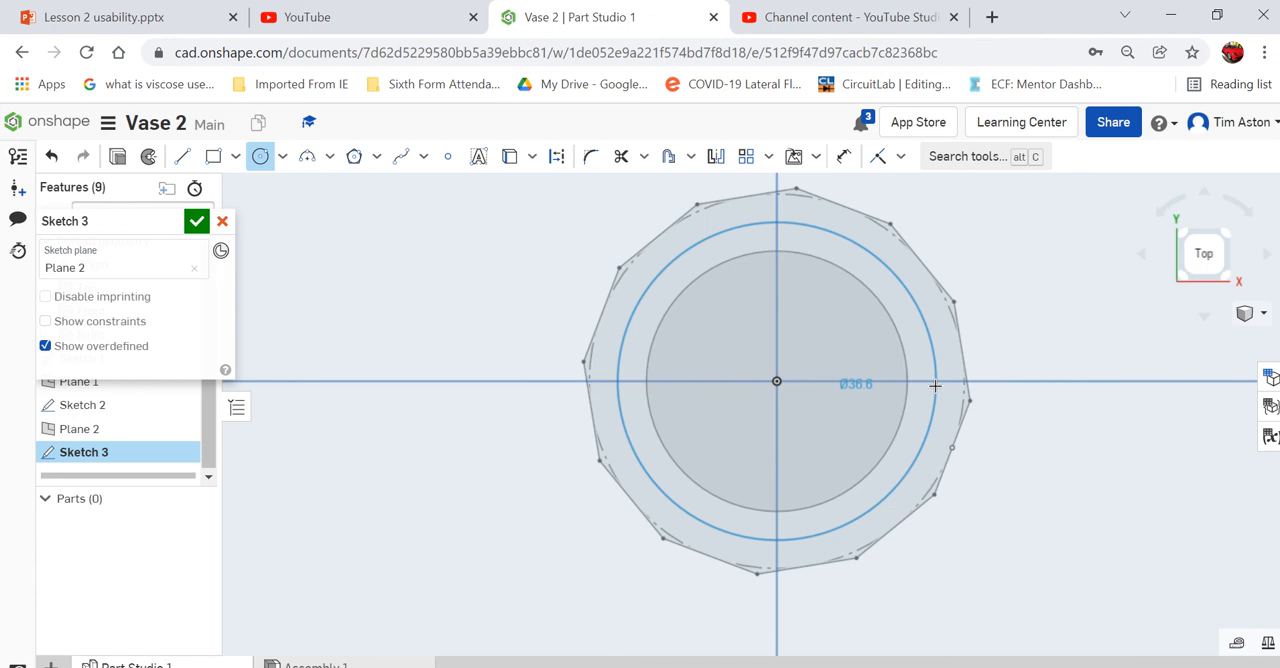
pyautogui.click(935, 385)
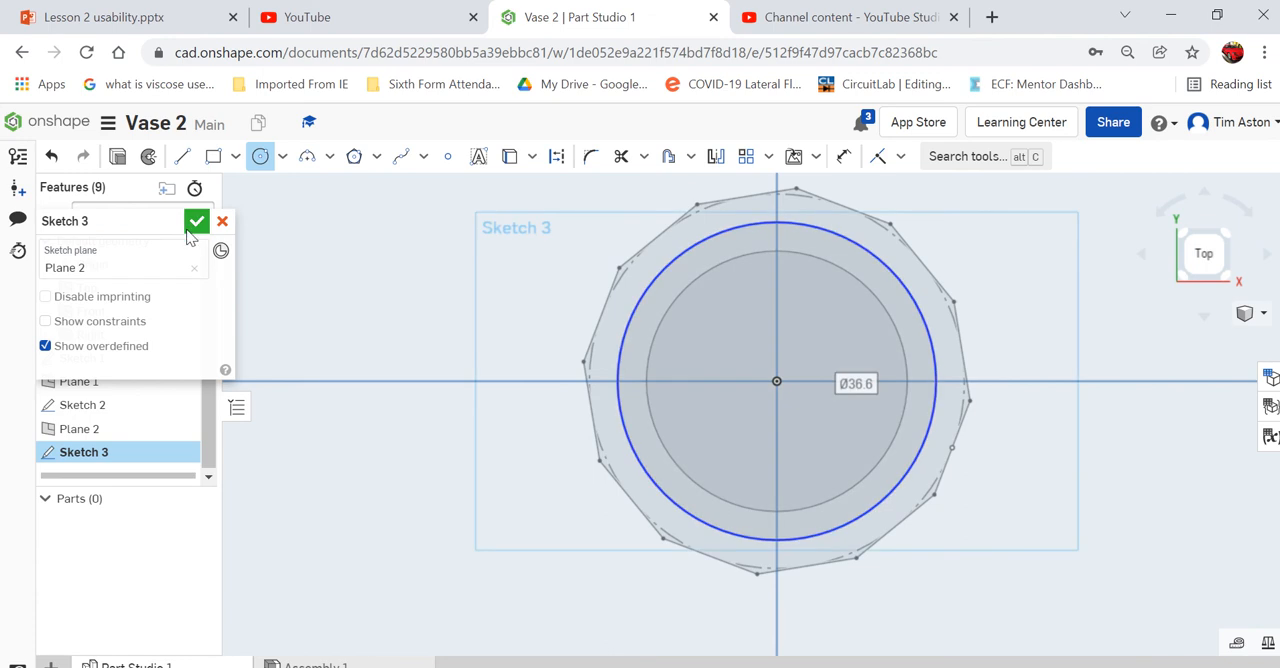
pyautogui.click(196, 222)
pyautogui.click(1263, 313)
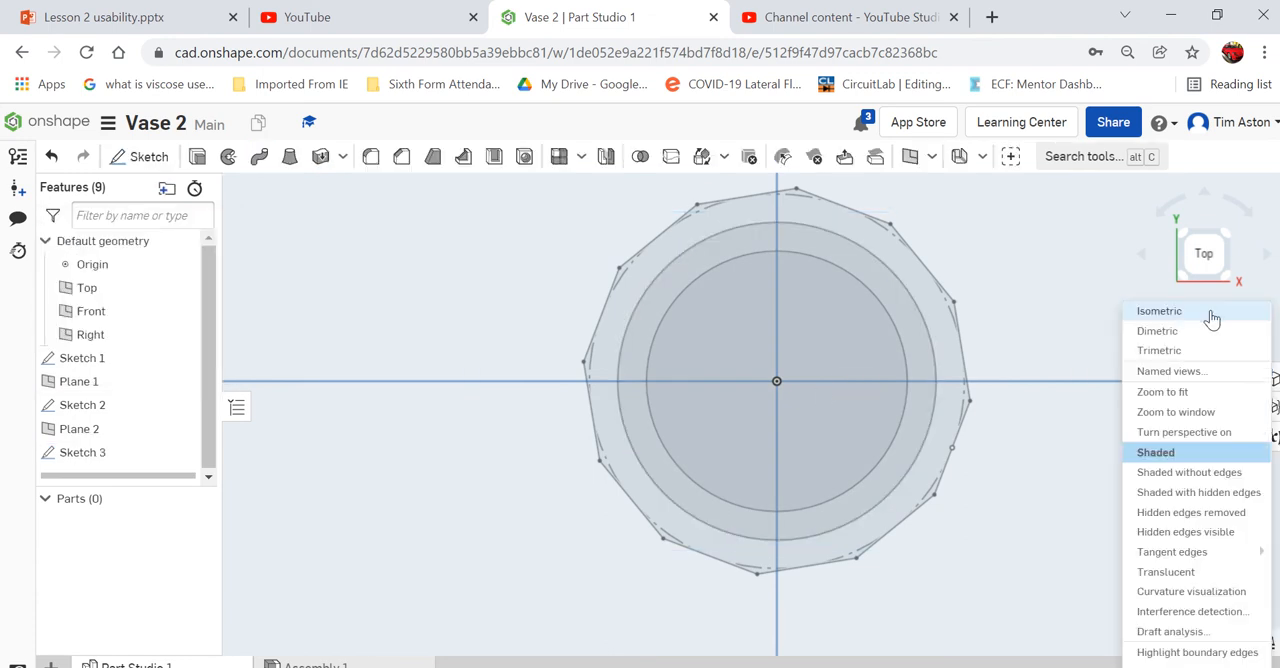
pyautogui.click(1185, 312)
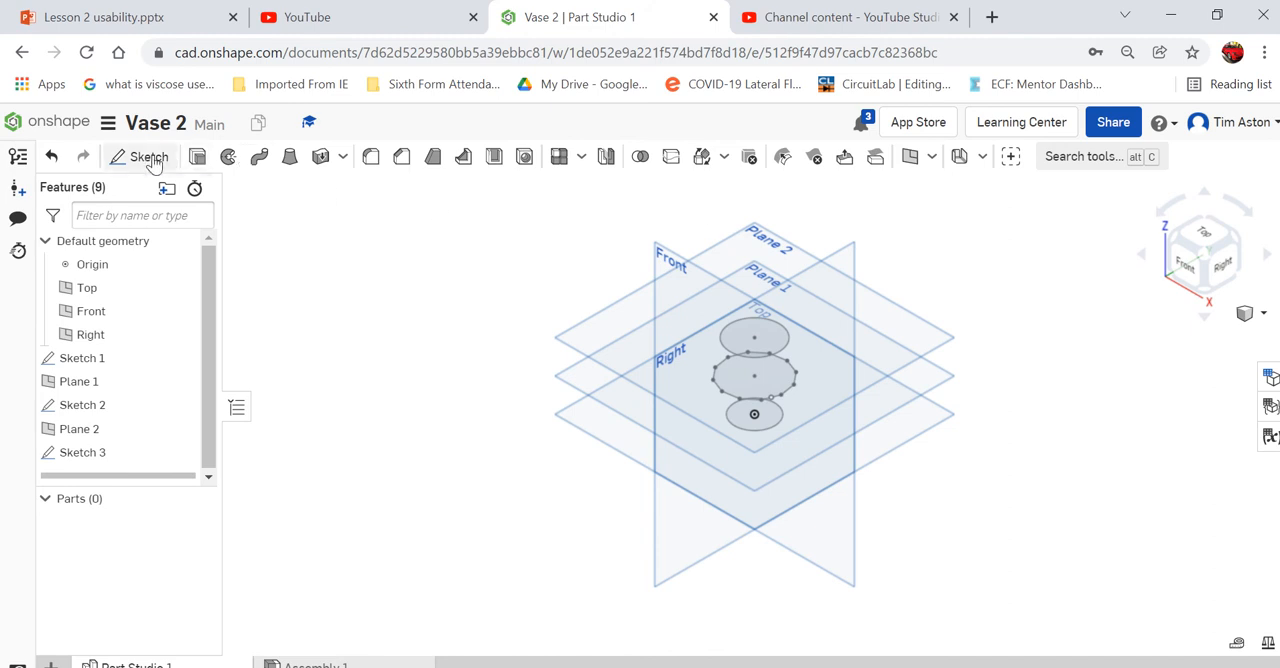
# - Create a third plane offset 25 mm above Plane 2
pyautogui.rightClick(595, 327)
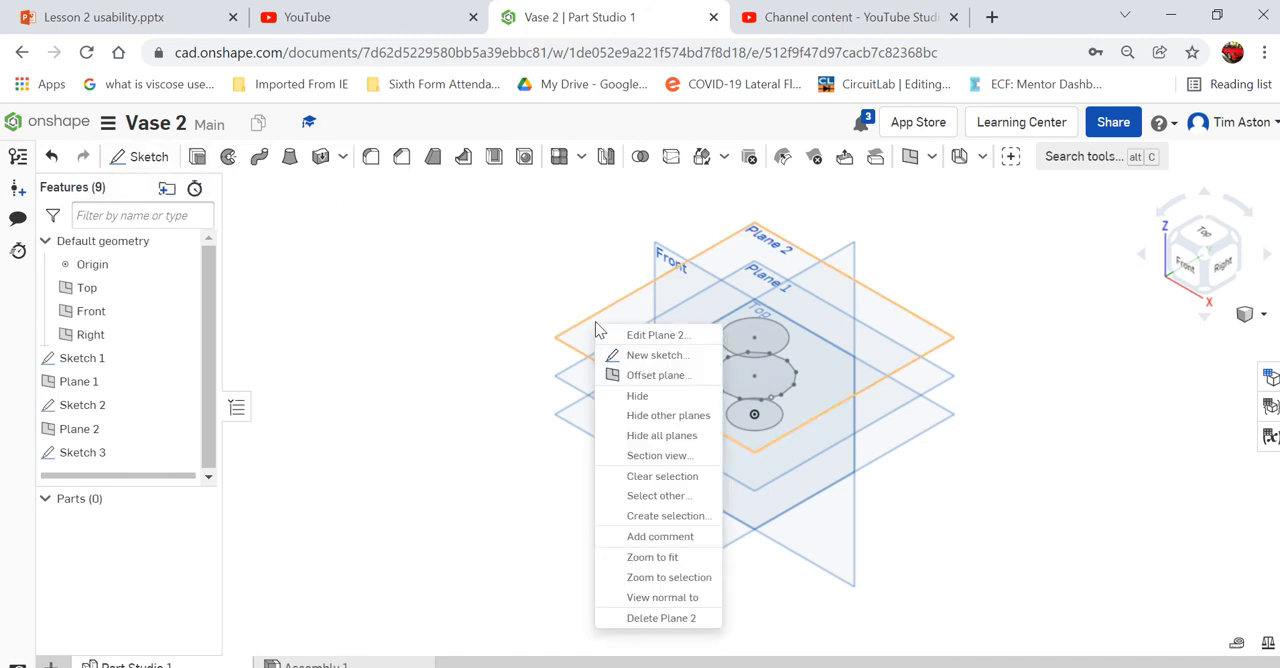
pyautogui.click(630, 372)
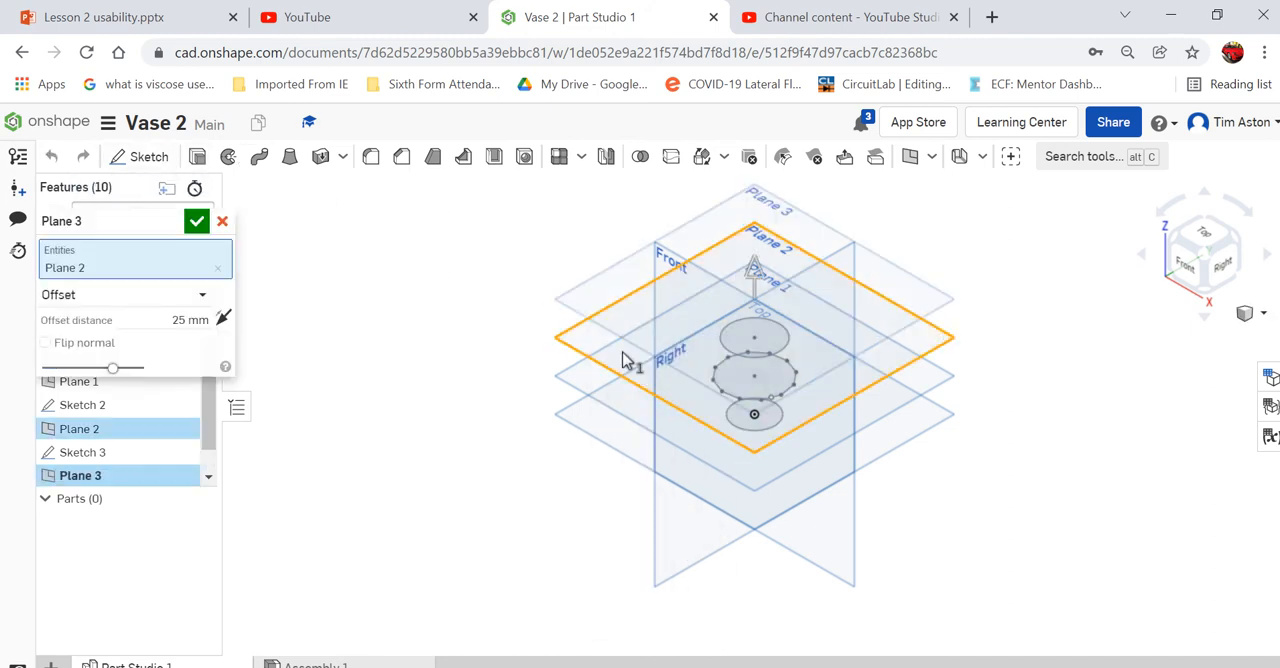
pyautogui.click(196, 222)
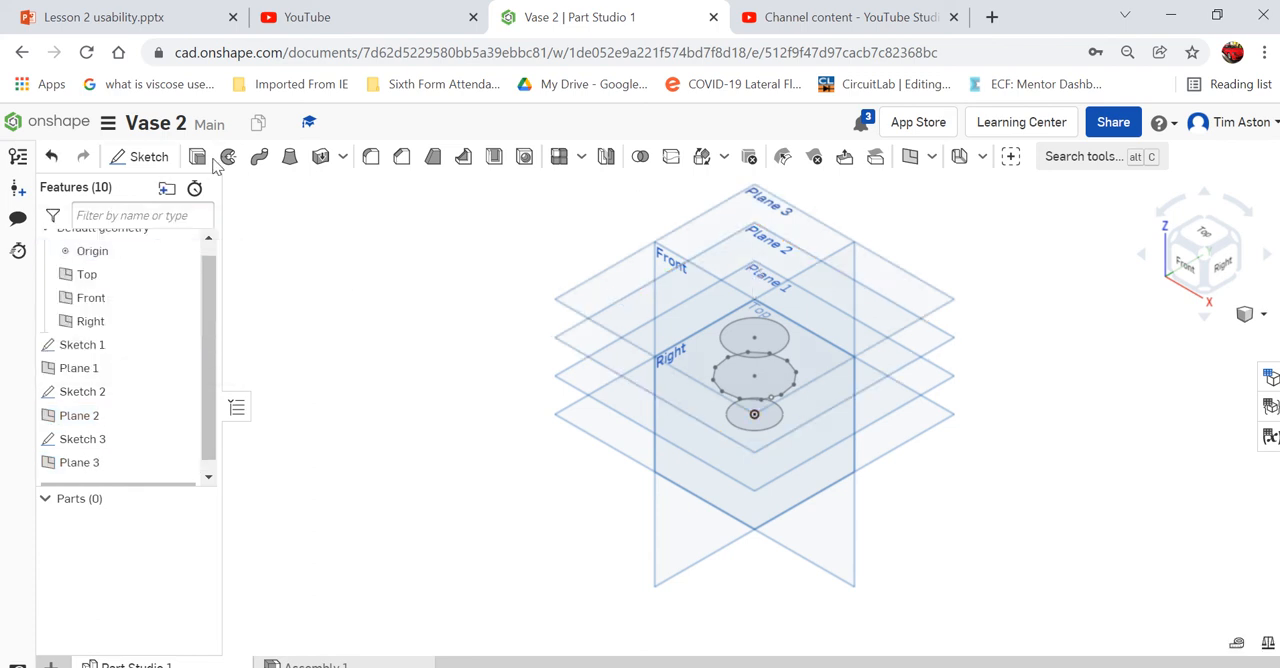
# - On Plane 3, sketch a corner rectangle around the origin, slightly larger than the 30 mm circle, and finish the sketch
pyautogui.click(160, 157)
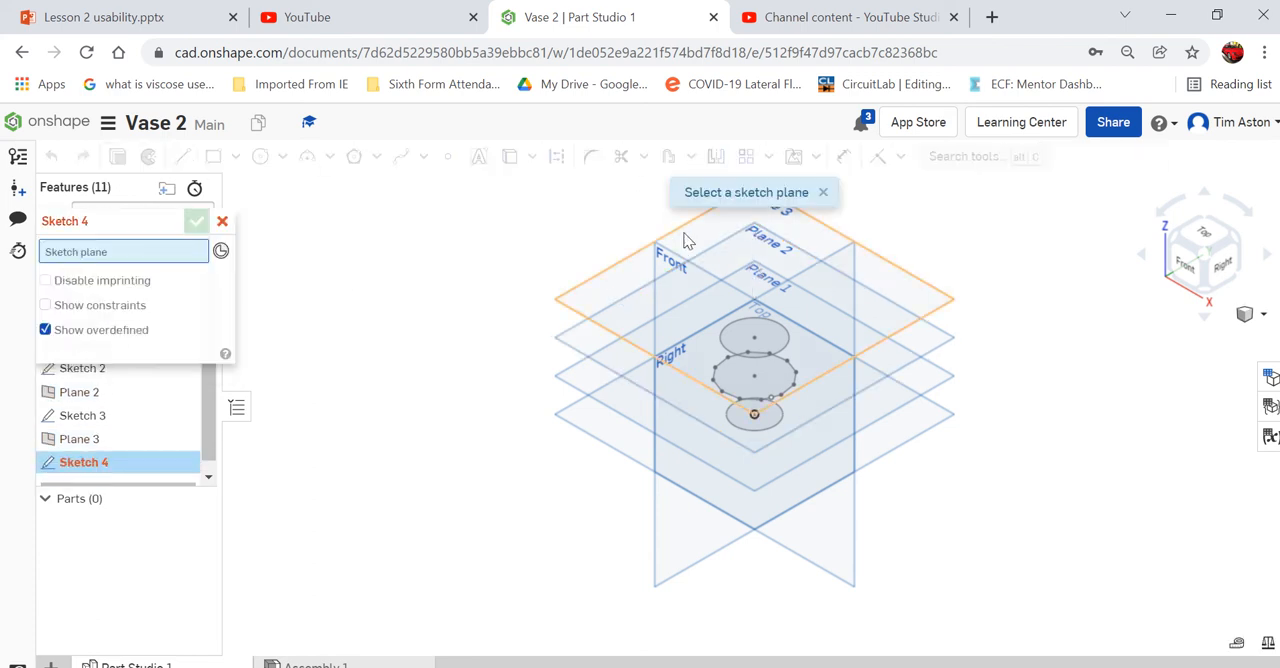
pyautogui.click(686, 240)
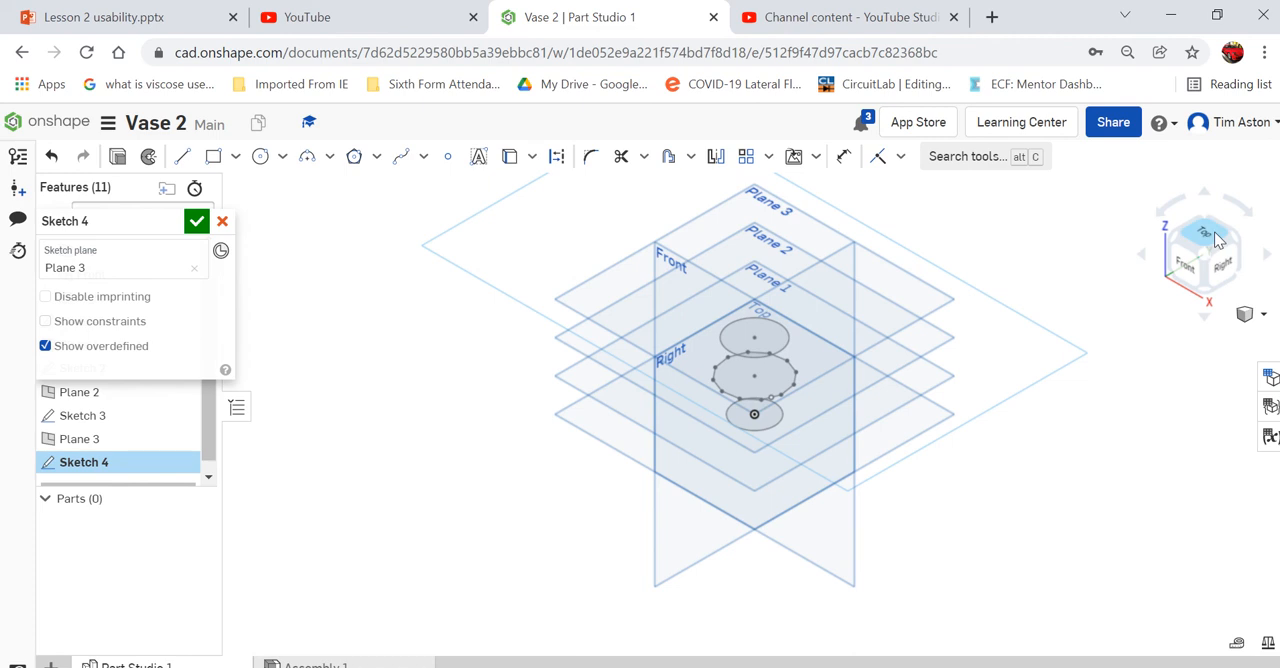
pyautogui.click(1205, 240)
pyautogui.click(213, 156)
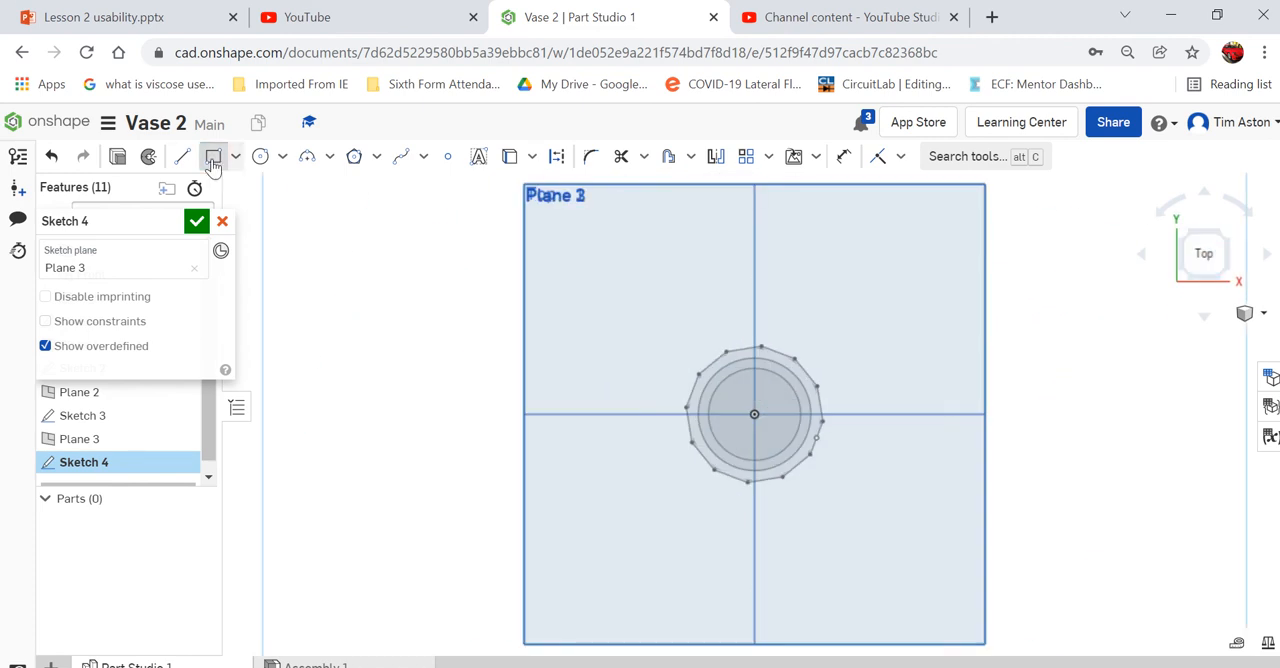
pyautogui.scroll(5, 949, 434)
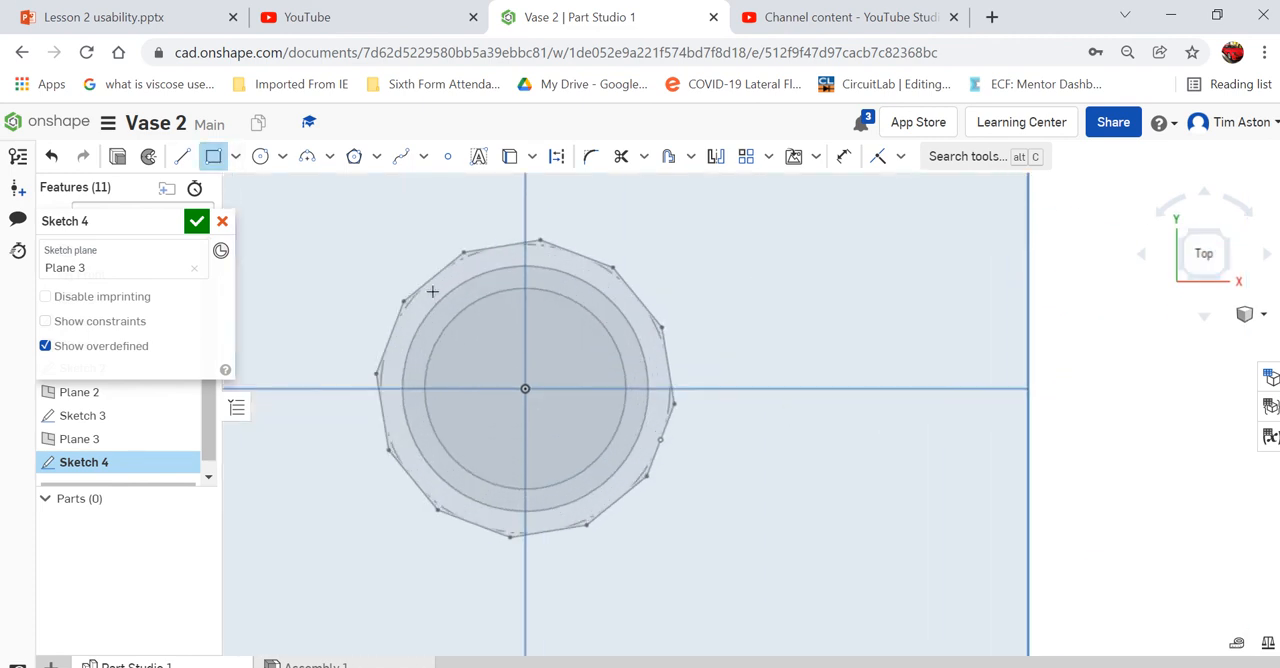
pyautogui.click(420, 298)
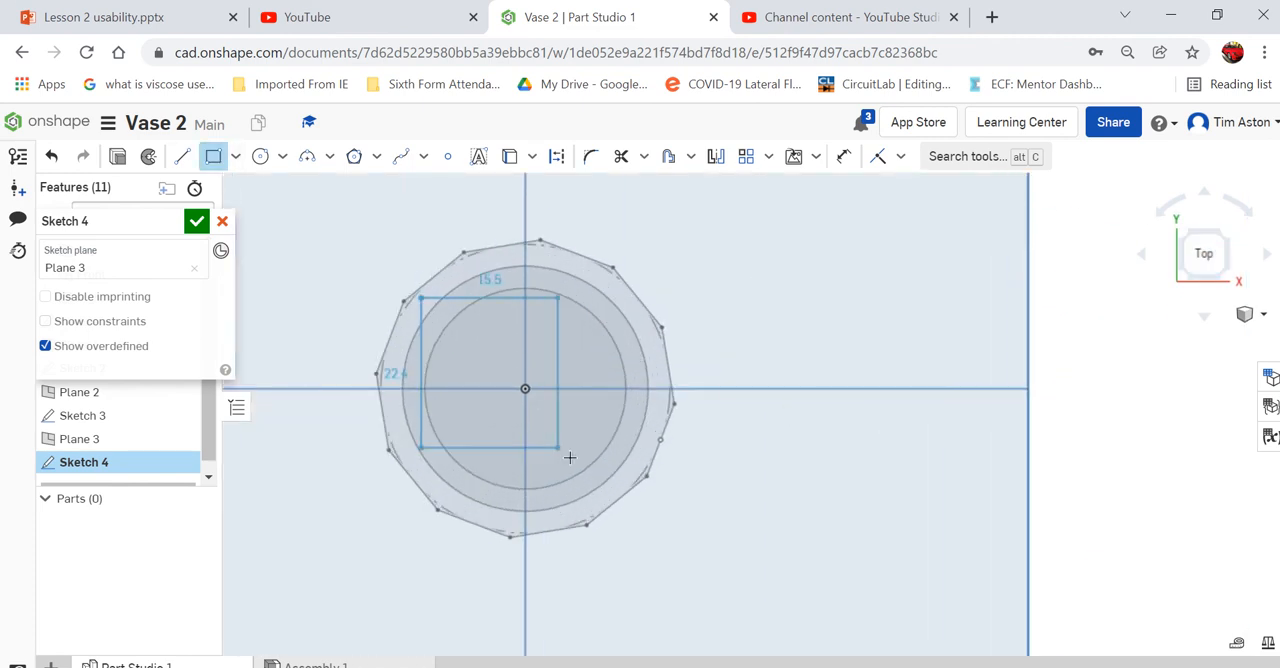
pyautogui.click(641, 496)
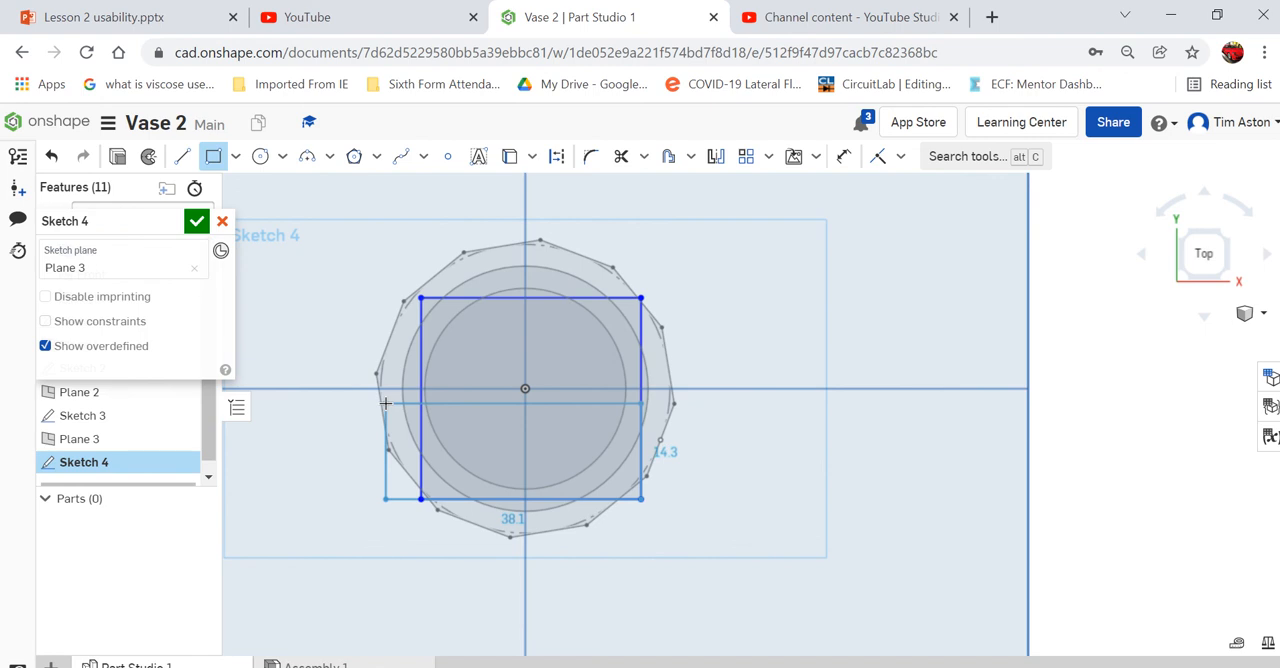
pyautogui.press('Escape')
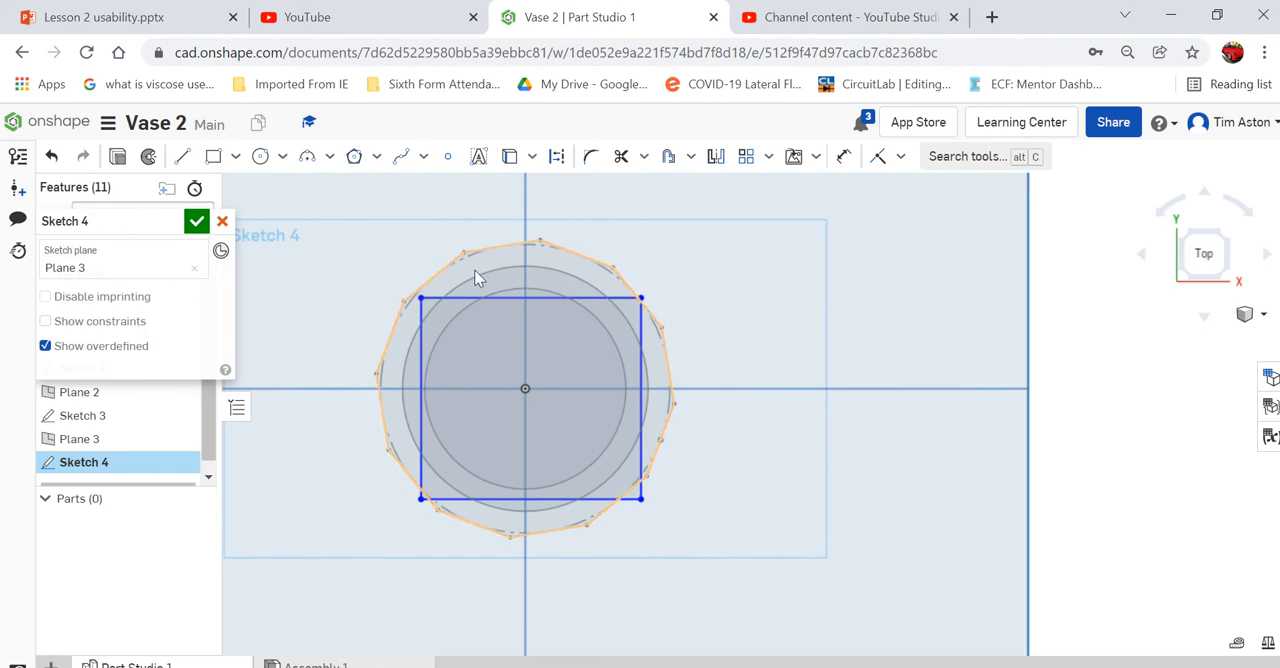
pyautogui.click(1263, 315)
pyautogui.click(1168, 337)
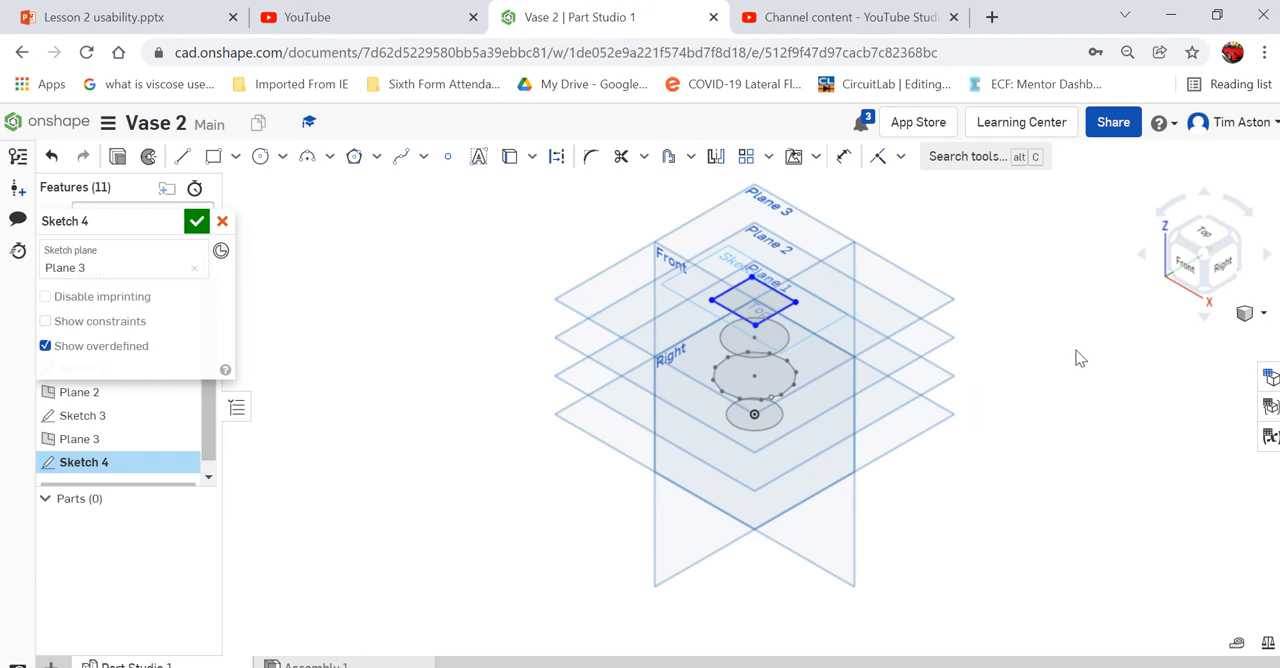
pyautogui.click(198, 223)
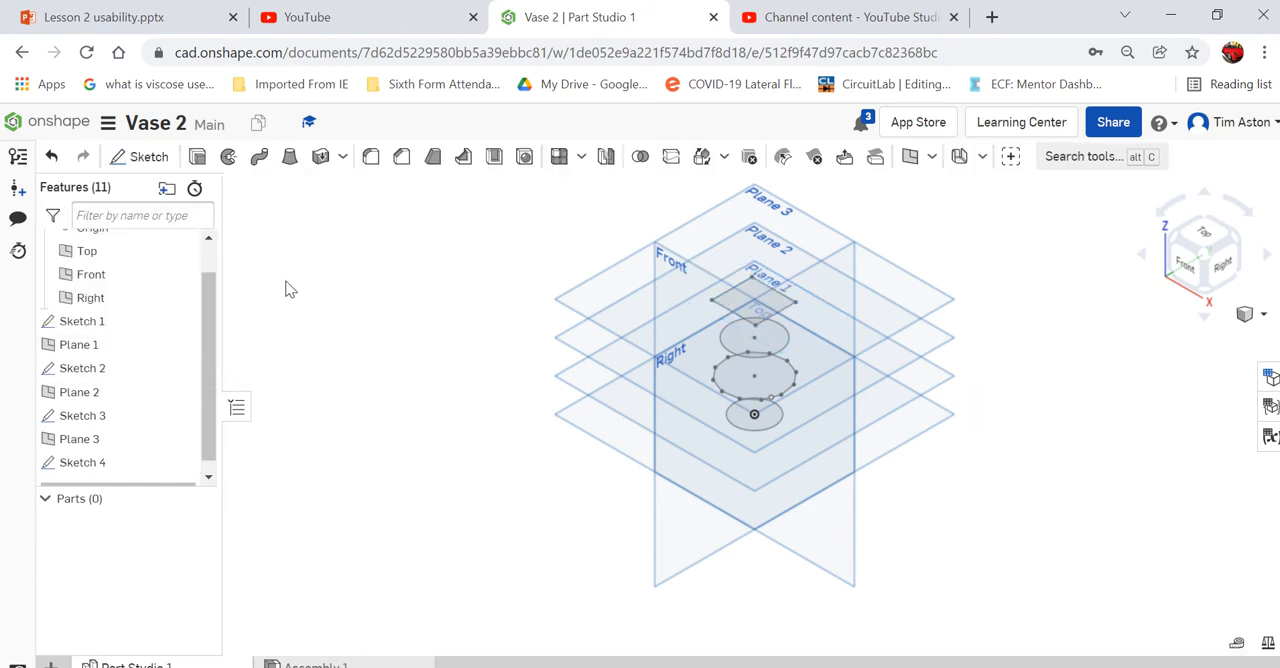
# - Loft a new solid through the four profiles from bottom to top: the faces of Sketch 1, Sketch 2, Sketch 3 and Sketch 4
pyautogui.click(292, 160)
pyautogui.click(737, 428)
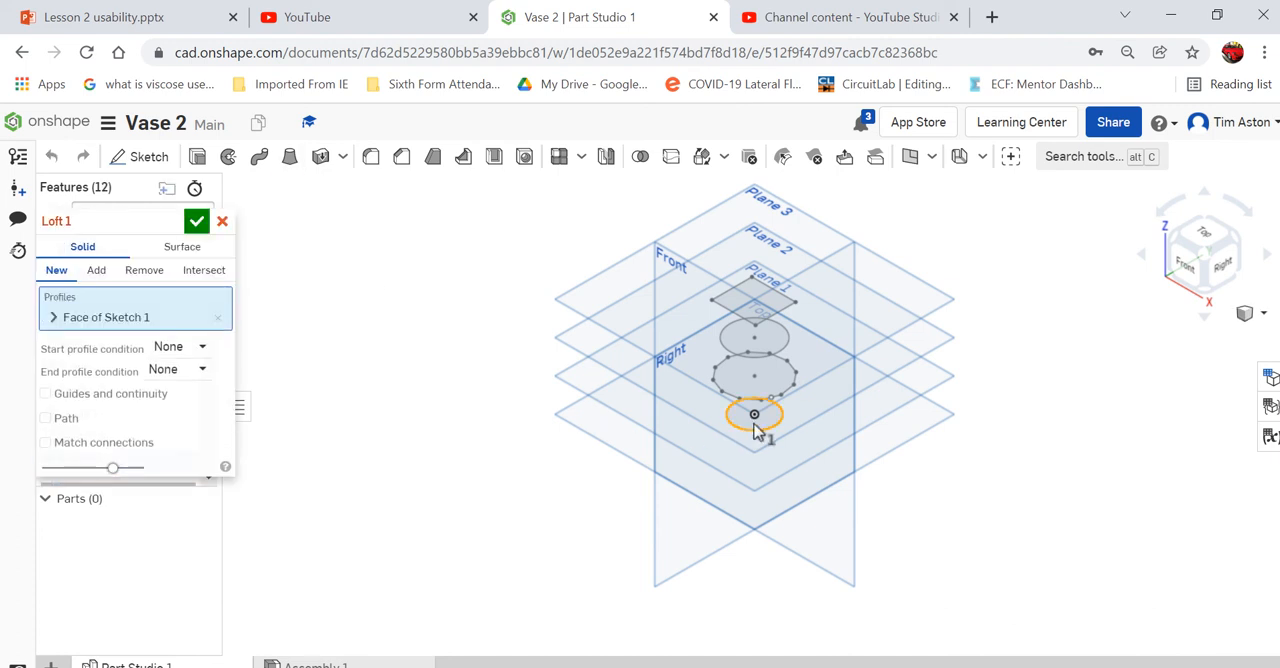
pyautogui.click(786, 379)
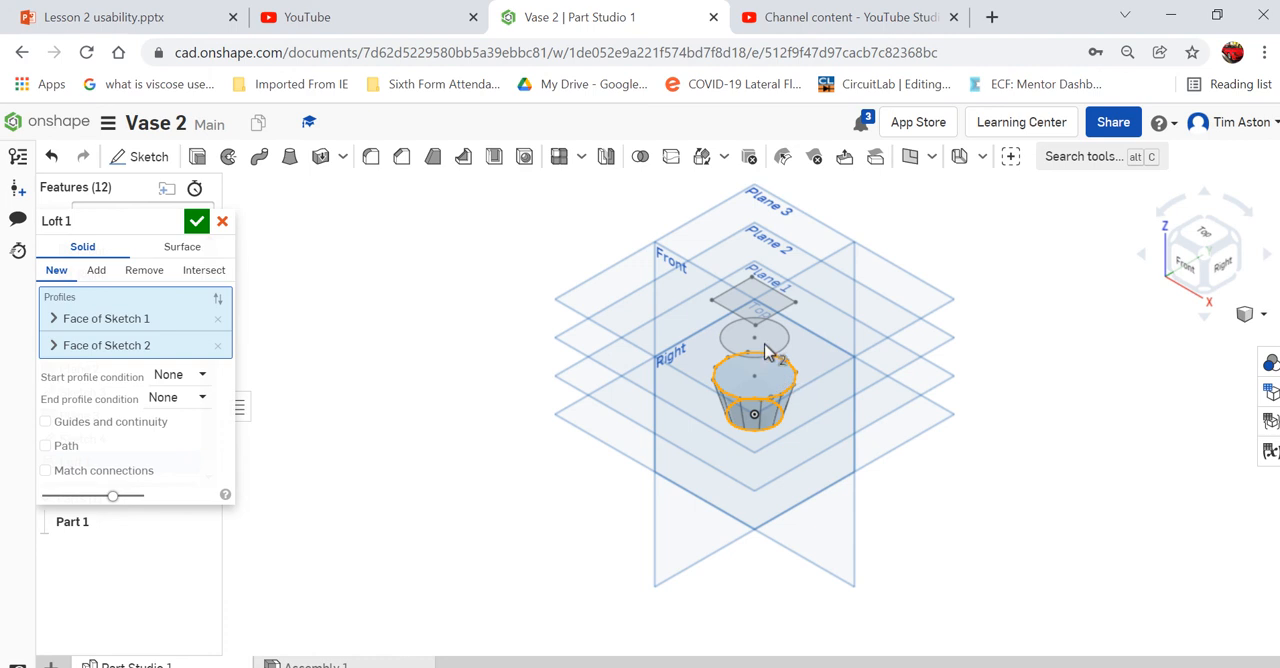
pyautogui.click(777, 341)
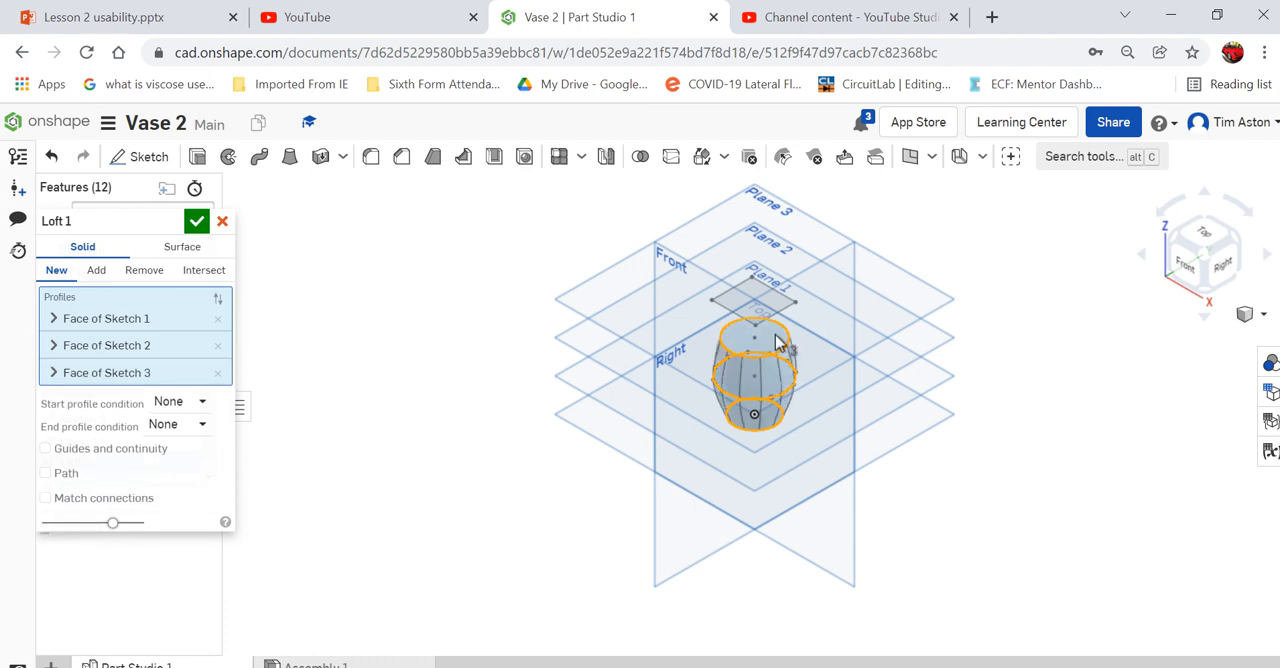
pyautogui.click(729, 302)
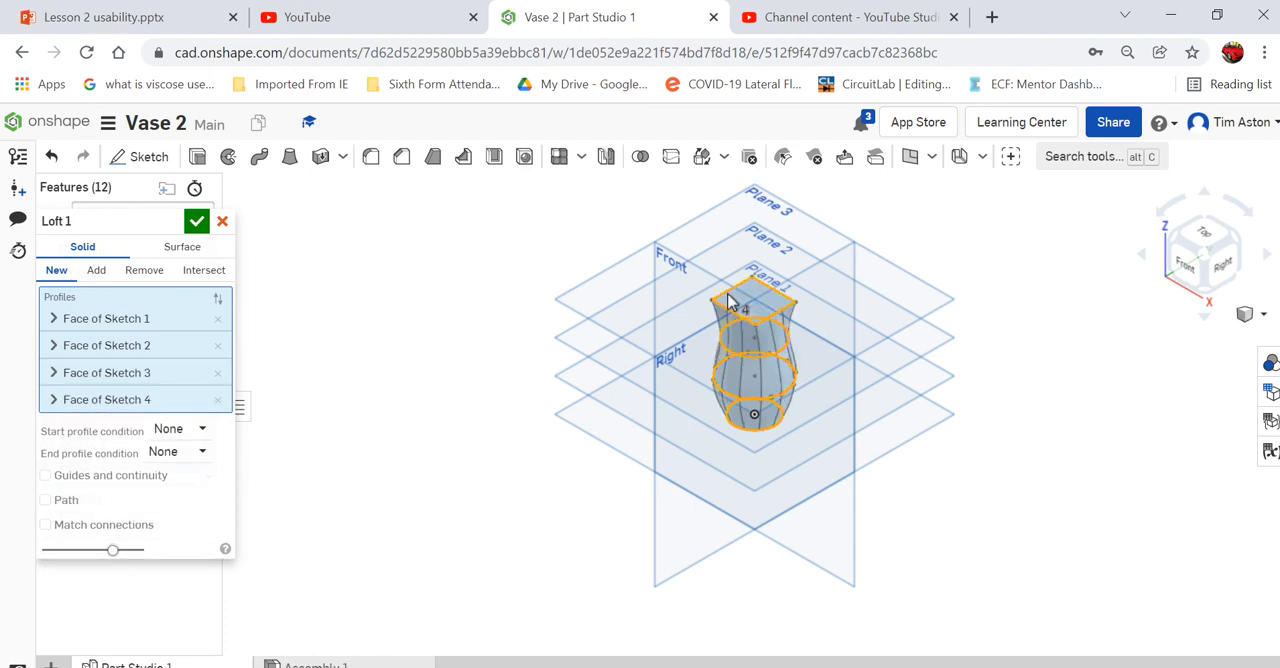
pyautogui.moveTo(1078, 432)
pyautogui.mouseDown(button='right')
pyautogui.moveTo(1089, 314)
pyautogui.moveTo(1078, 440)
pyautogui.moveTo(1078, 416)
pyautogui.mouseUp(button='right')
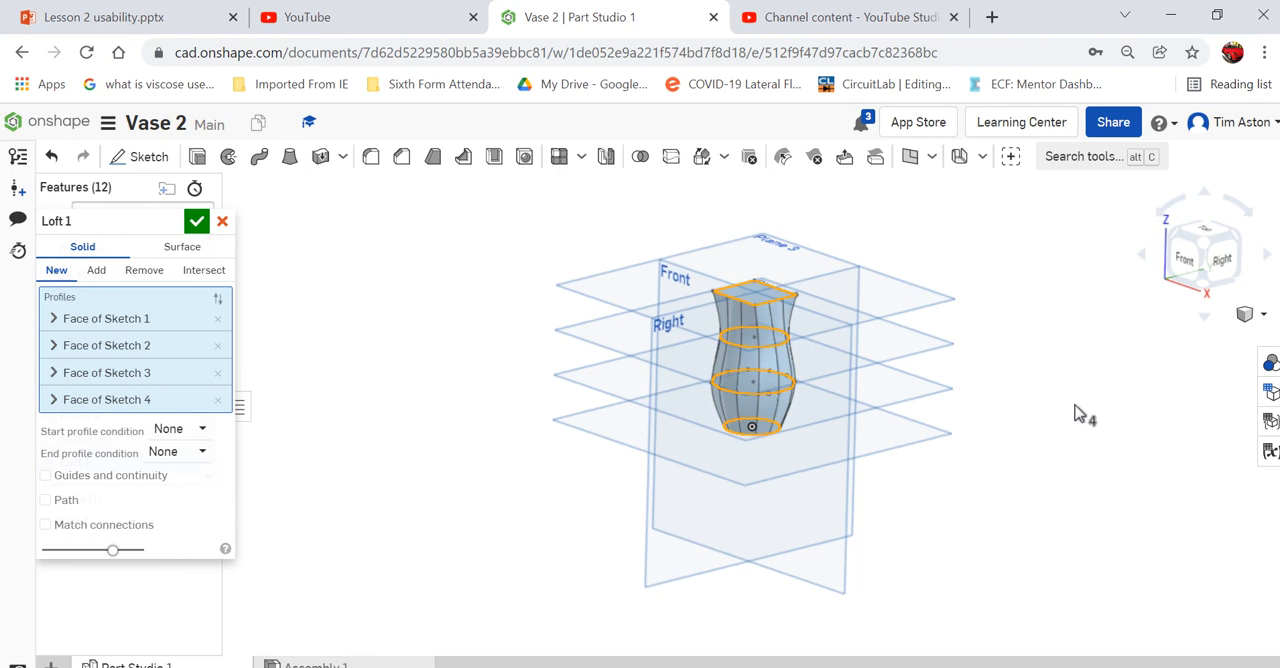
pyautogui.click(197, 222)
pyautogui.scroll(3, 701, 435)
pyautogui.scroll(-5, 701, 435)
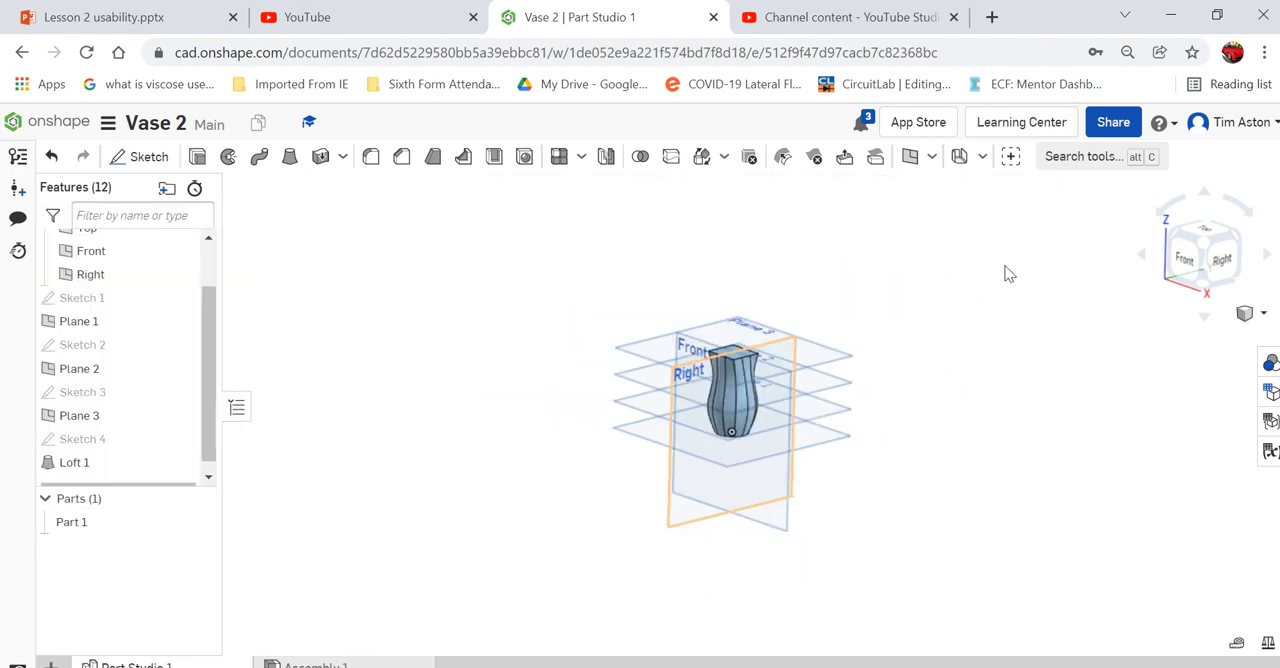
pyautogui.moveTo(921, 312)
pyautogui.mouseDown(button='right')
pyautogui.moveTo(919, 353)
pyautogui.moveTo(919, 329)
pyautogui.mouseUp(button='right')
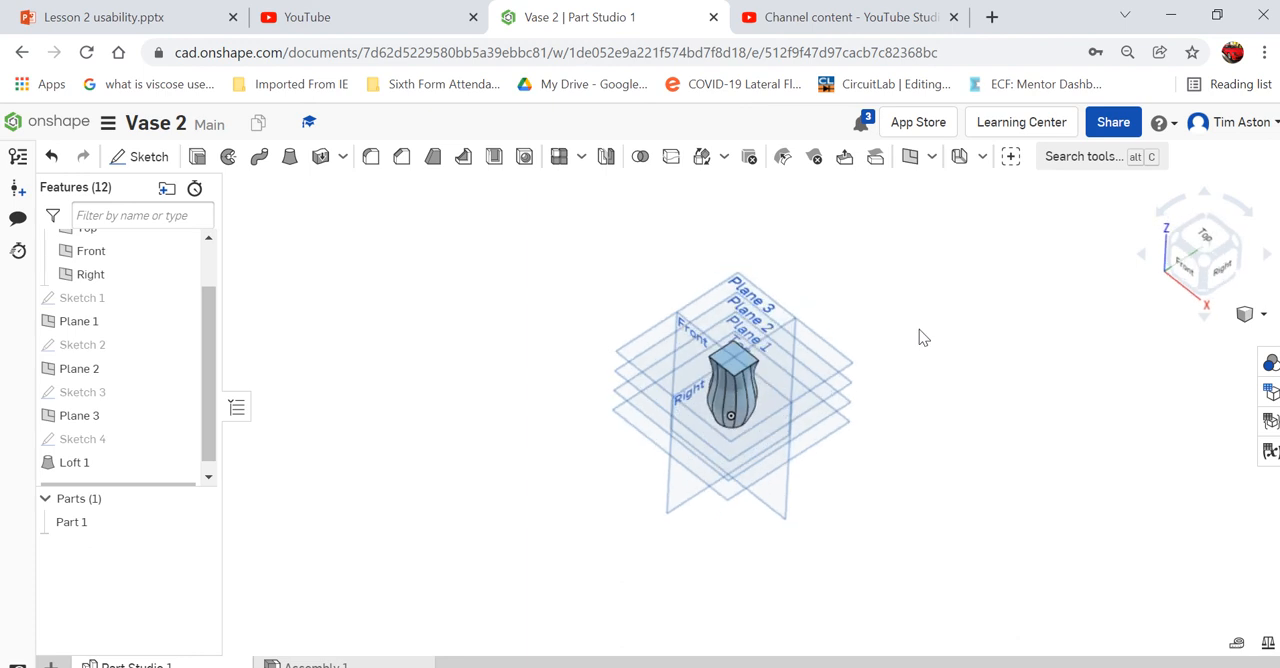
pyautogui.scroll(5, 752, 330)
pyautogui.scroll(-2, 464, 218)
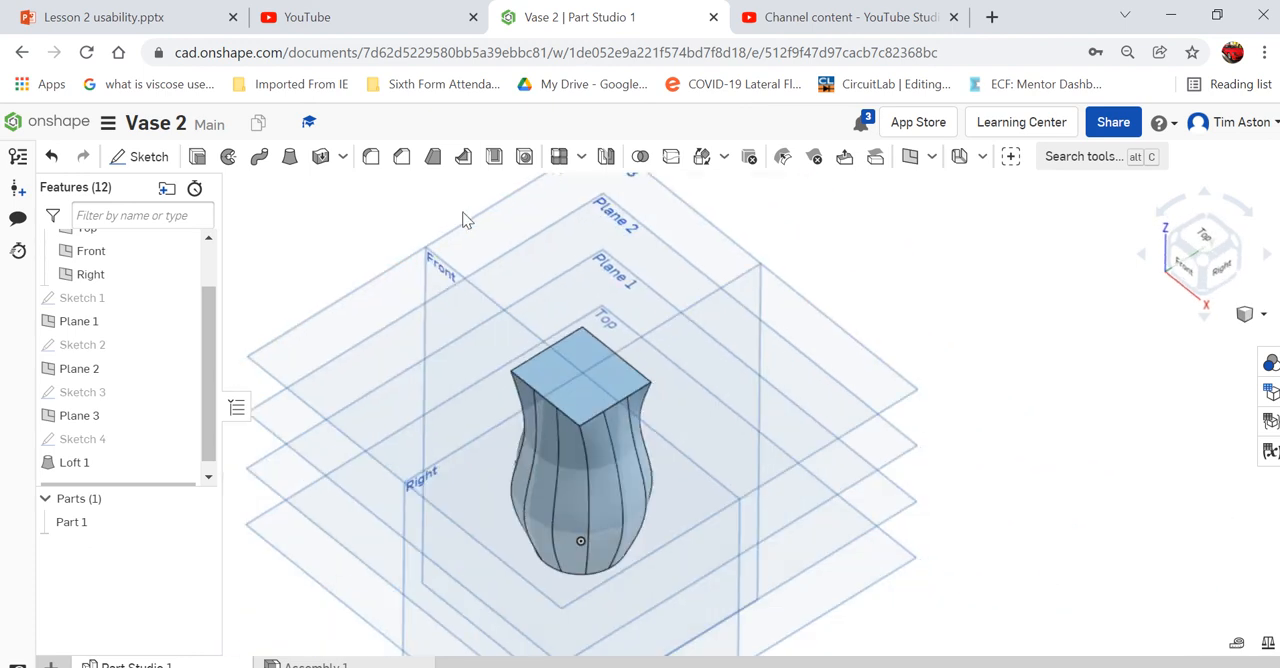
pyautogui.click(494, 157)
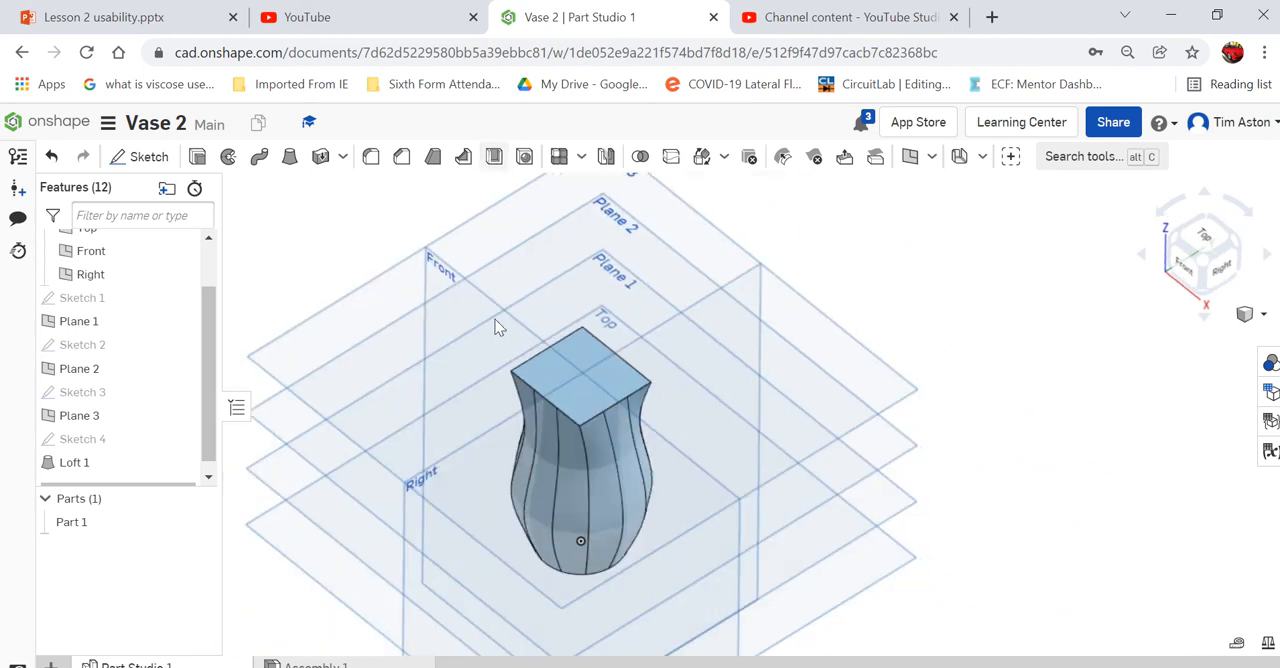
pyautogui.click(572, 364)
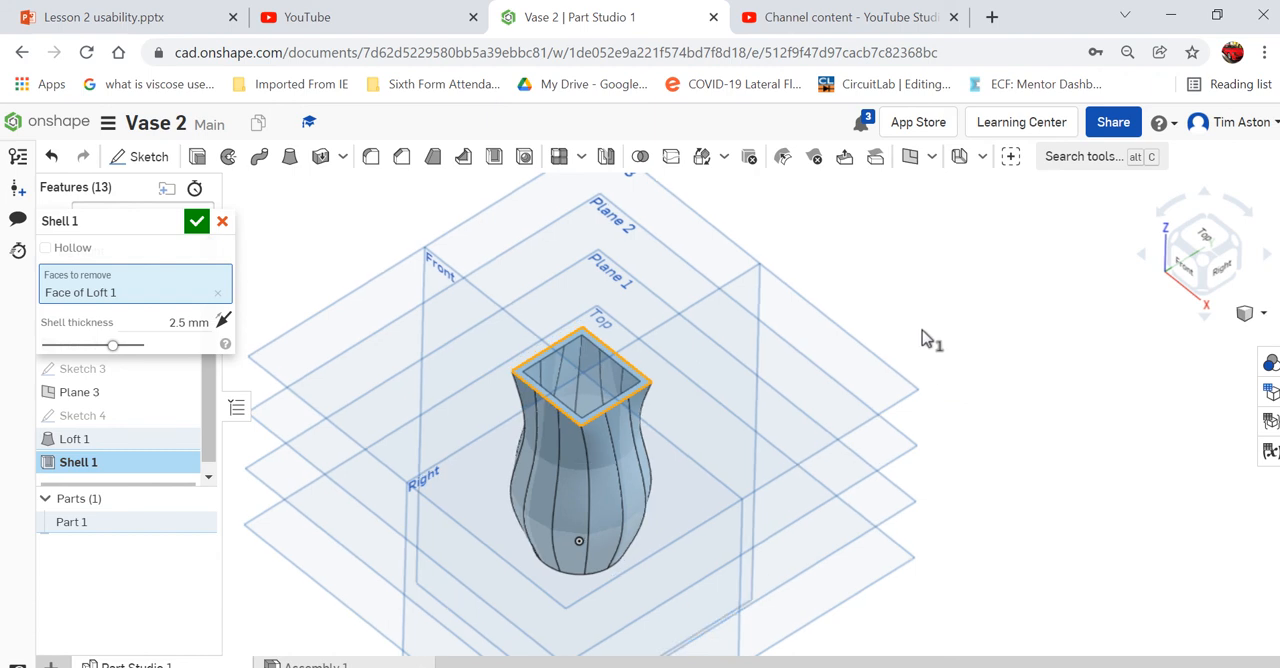
pyautogui.moveTo(922, 337)
pyautogui.mouseDown(button='right')
pyautogui.moveTo(940, 500)
pyautogui.moveTo(929, 363)
pyautogui.moveTo(903, 303)
pyautogui.moveTo(923, 323)
pyautogui.mouseUp(button='right')
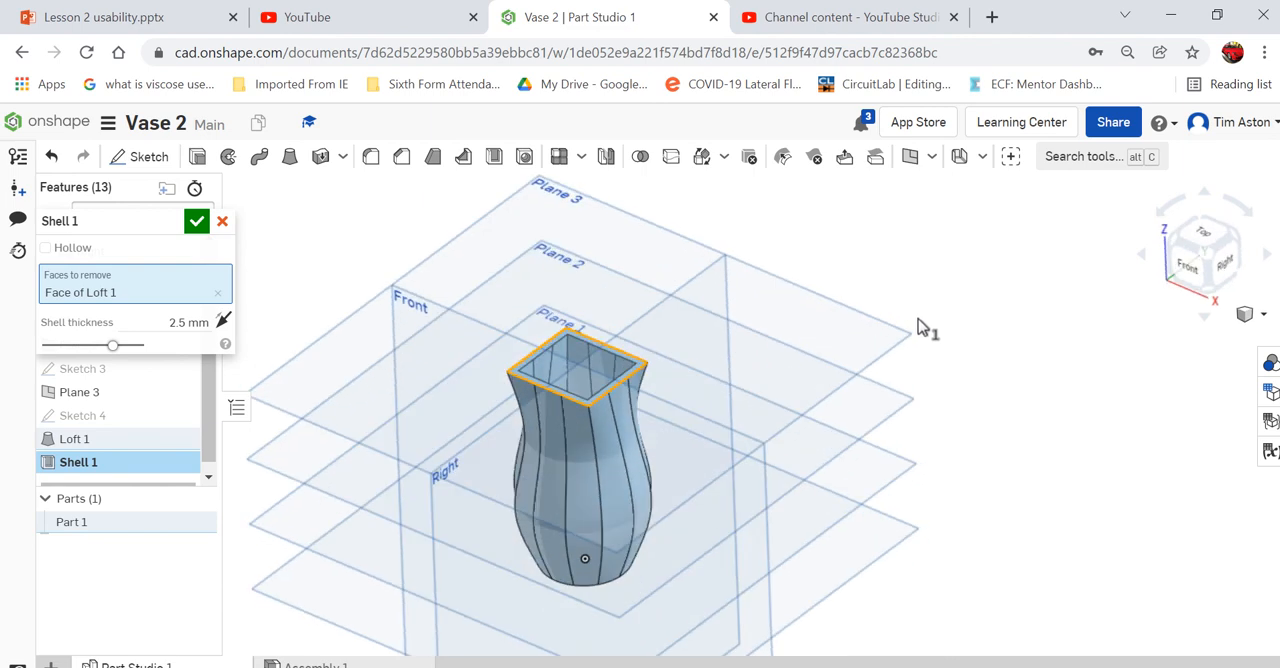
pyautogui.click(223, 222)
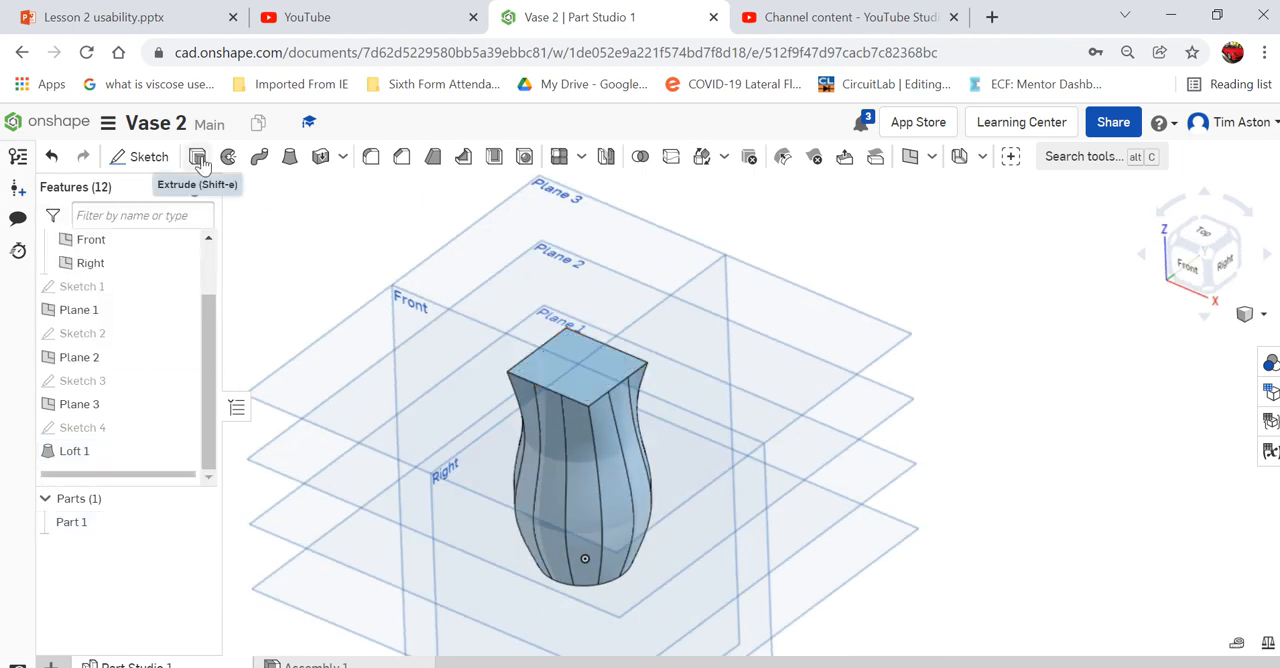
# - On the vase's flat top face, sketch a circle just off the origin with a diameter of 16 mm and finish the sketch
pyautogui.click(143, 157)
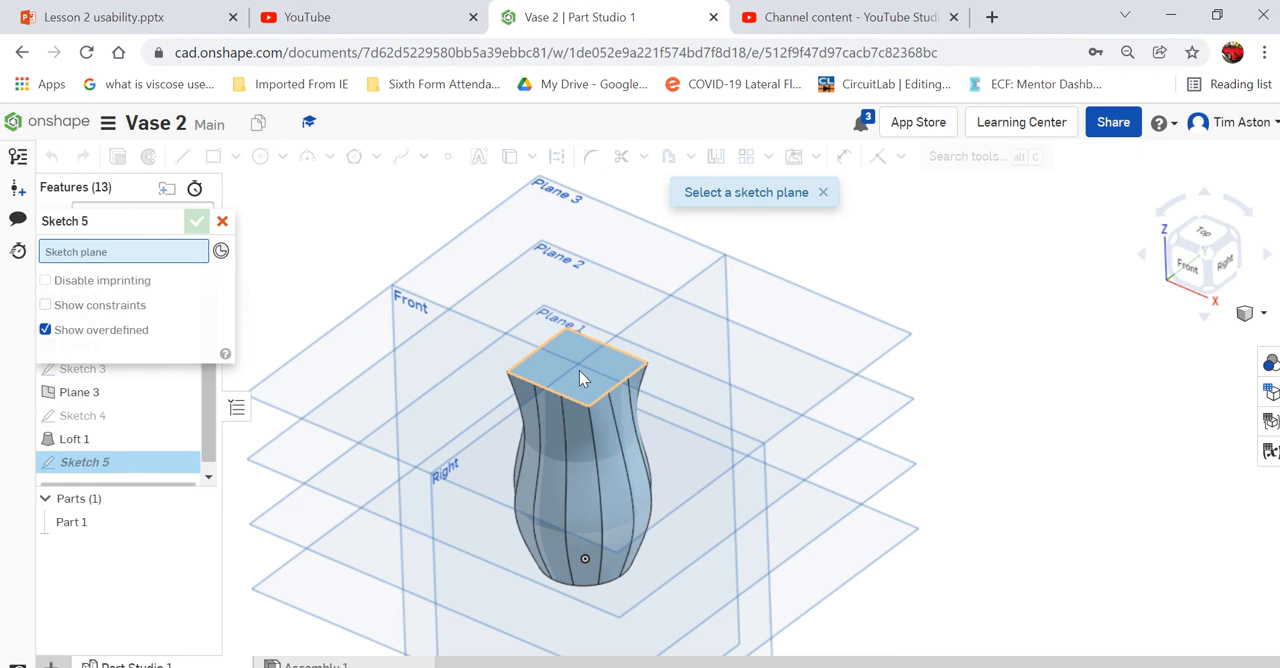
pyautogui.click(577, 365)
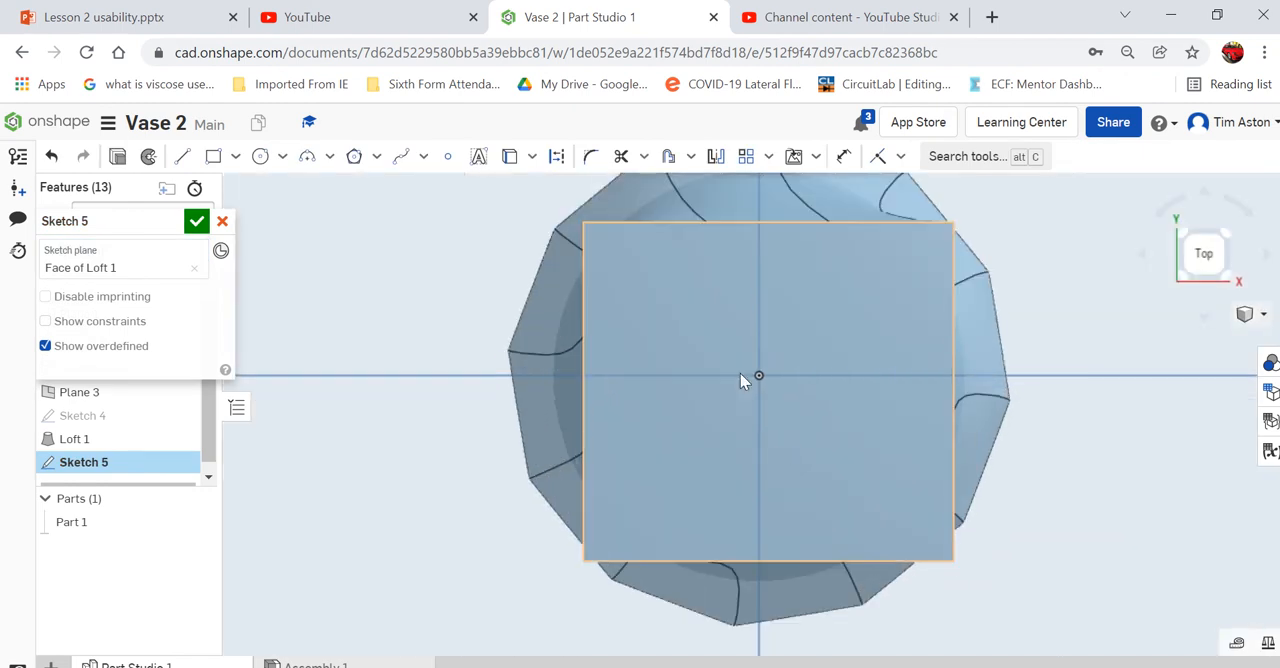
pyautogui.click(260, 156)
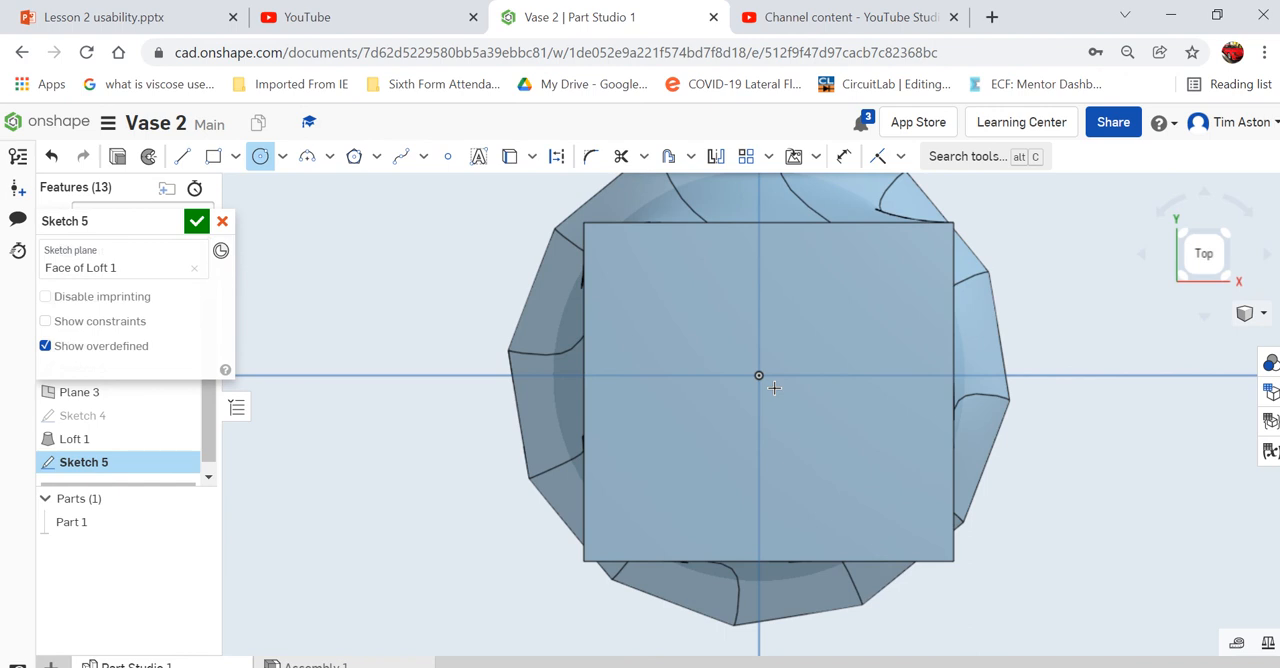
pyautogui.click(774, 388)
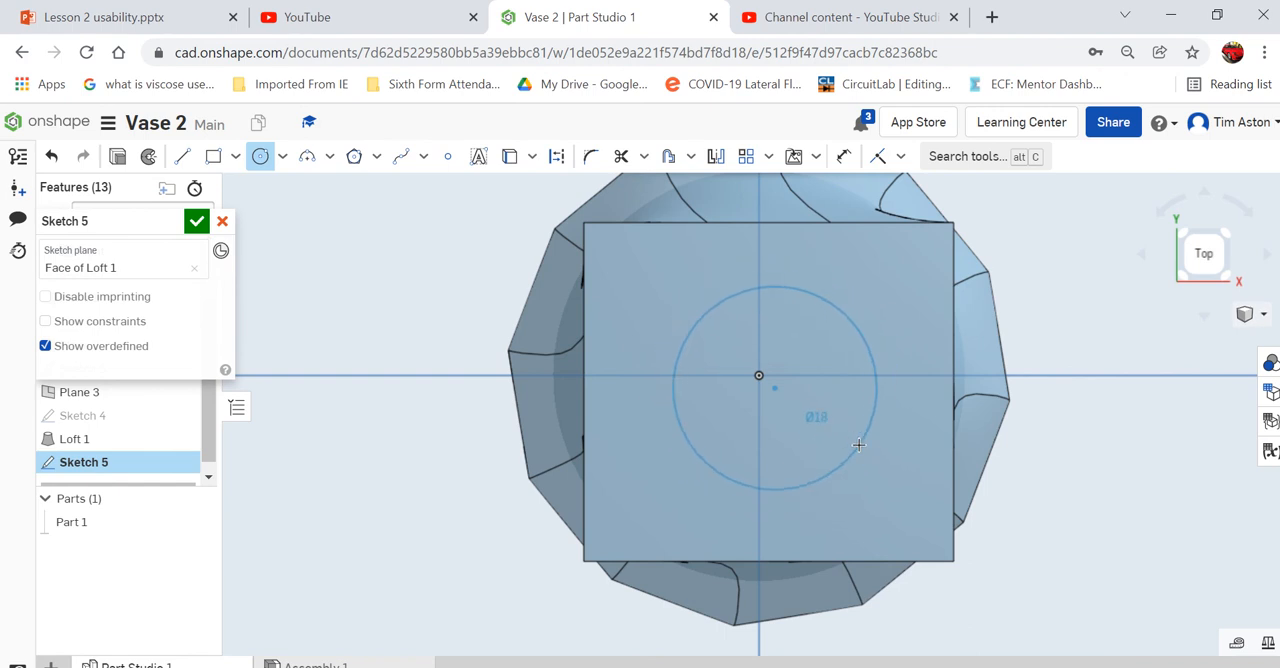
pyautogui.click(858, 444)
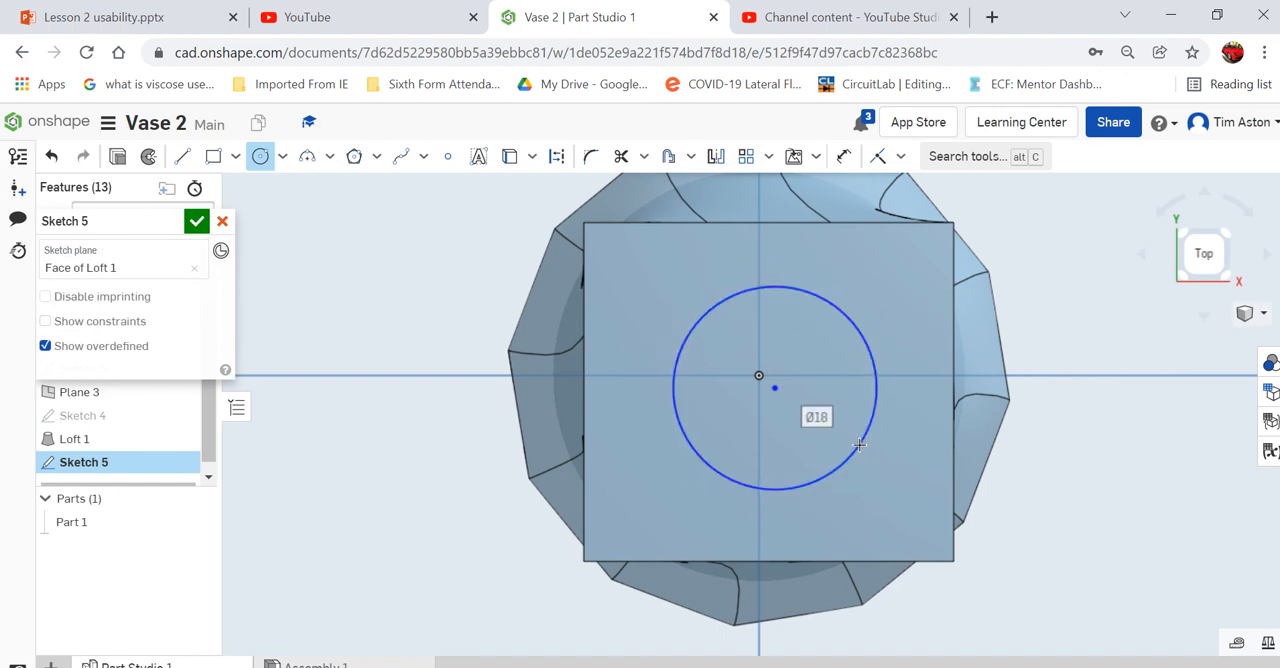
pyautogui.doubleClick(817, 417)
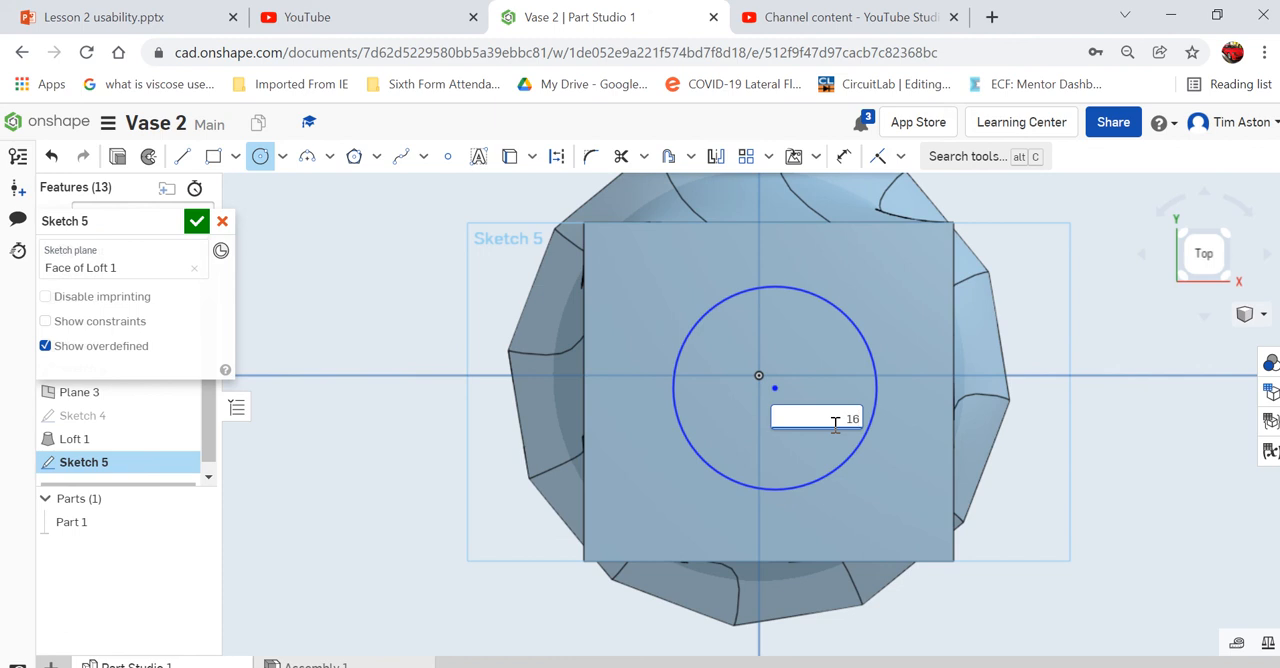
pyautogui.write('16')
pyautogui.press('Return')
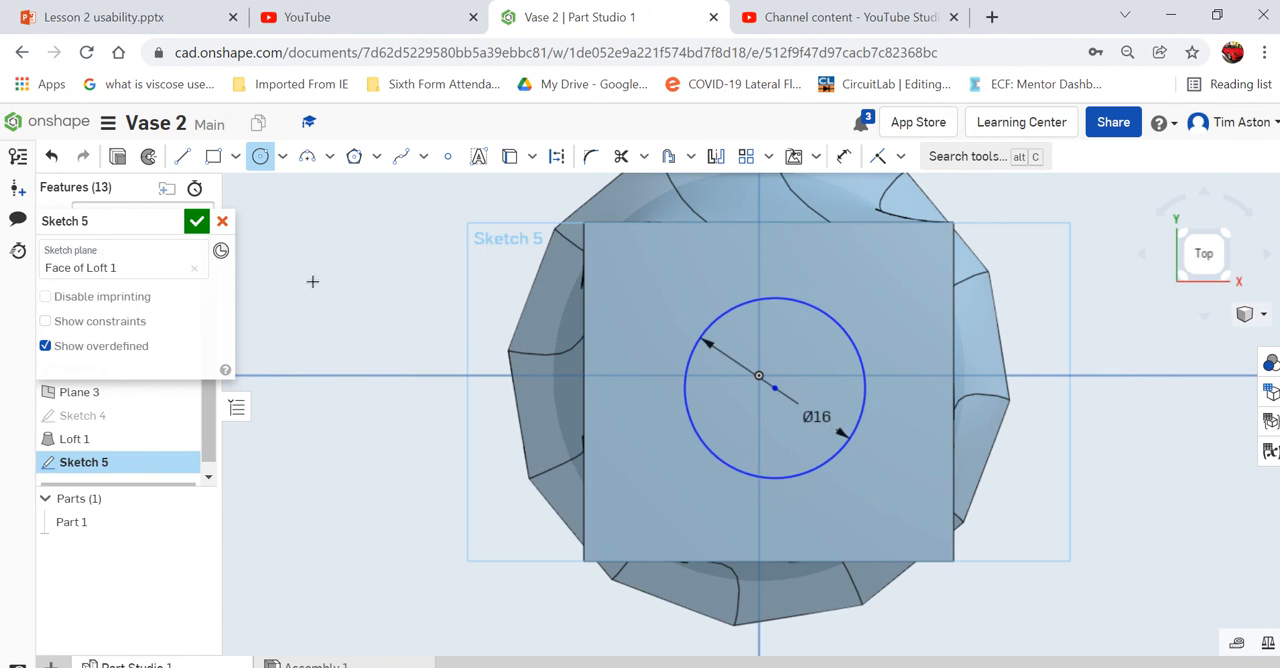
pyautogui.click(196, 221)
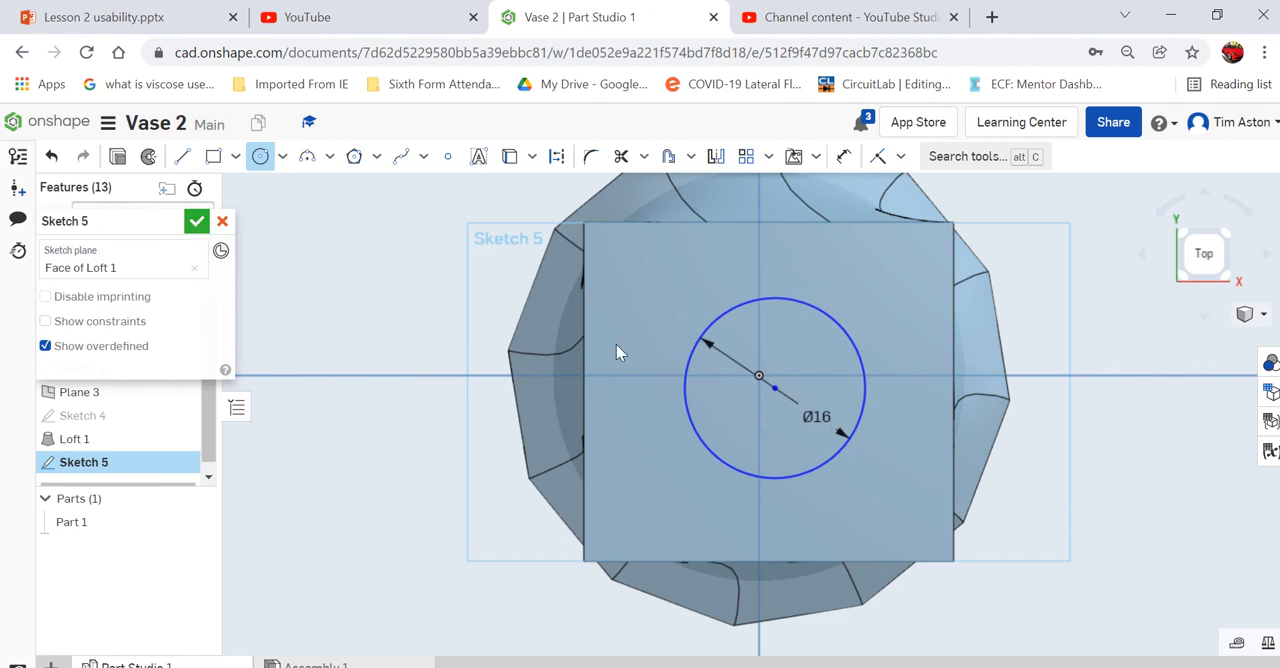
# - Extrude the circle on the vase's top face as a blind removal 60 mm deep into the vase body
pyautogui.click(1266, 316)
pyautogui.click(1170, 313)
pyautogui.scroll(5, 777, 288)
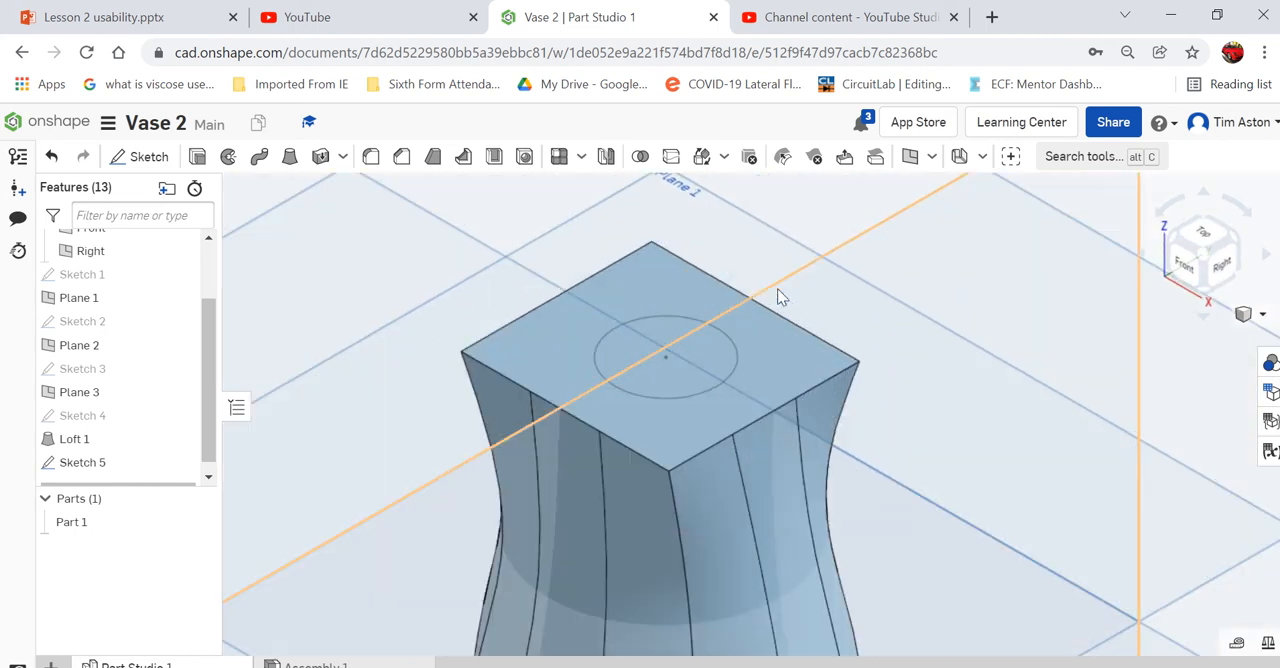
pyautogui.click(197, 157)
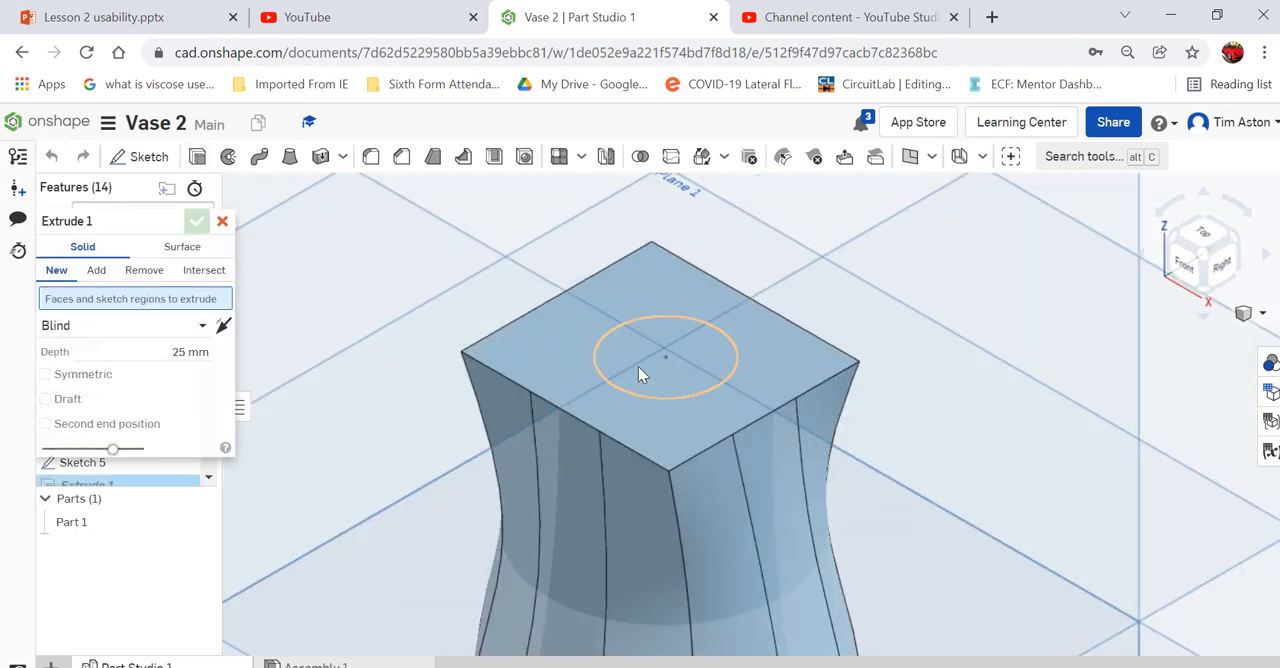
pyautogui.scroll(-3, 621, 376)
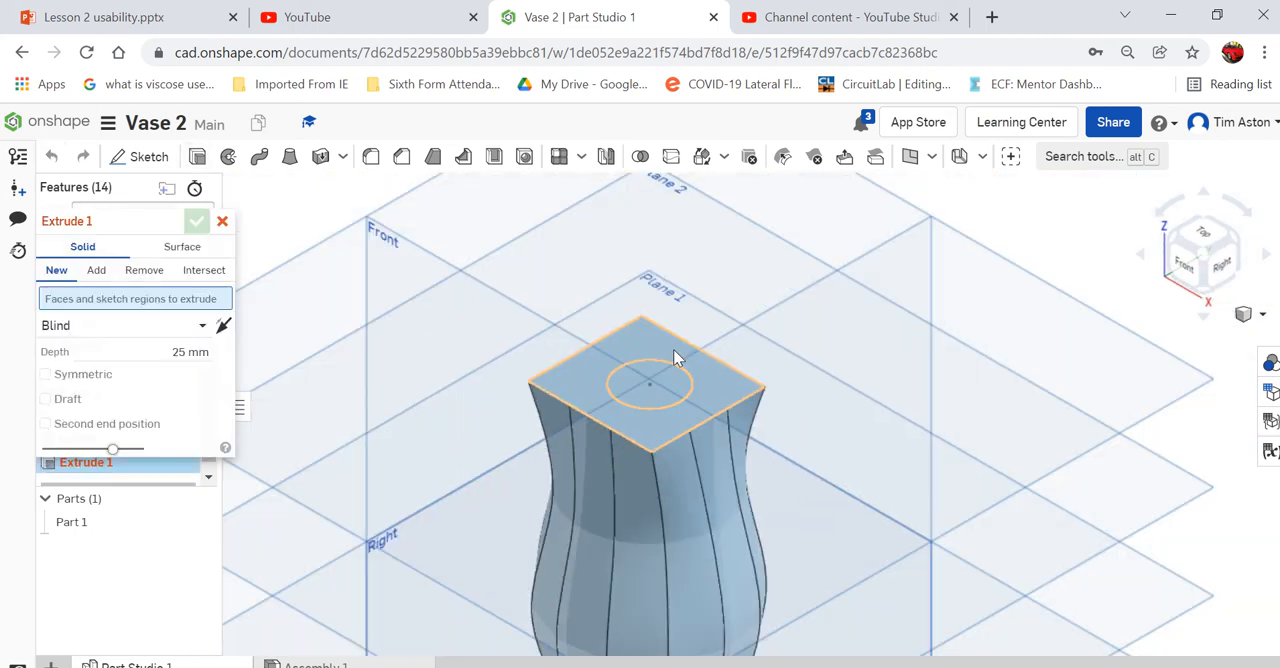
pyautogui.click(621, 381)
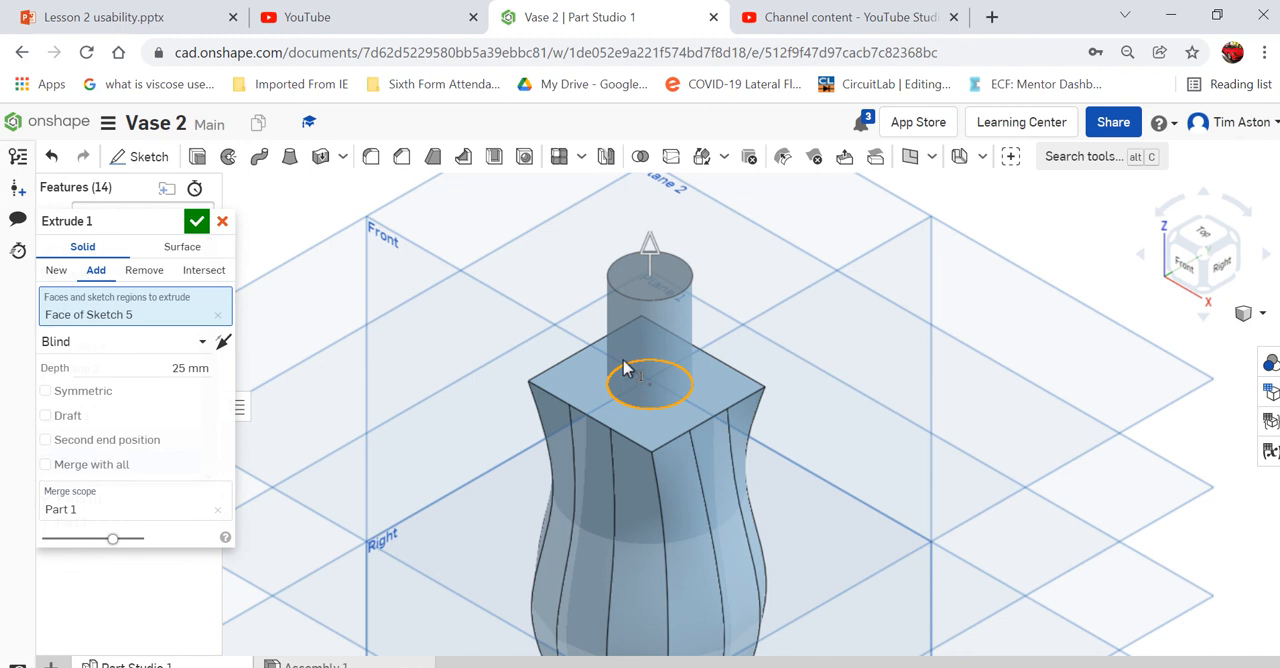
pyautogui.click(144, 270)
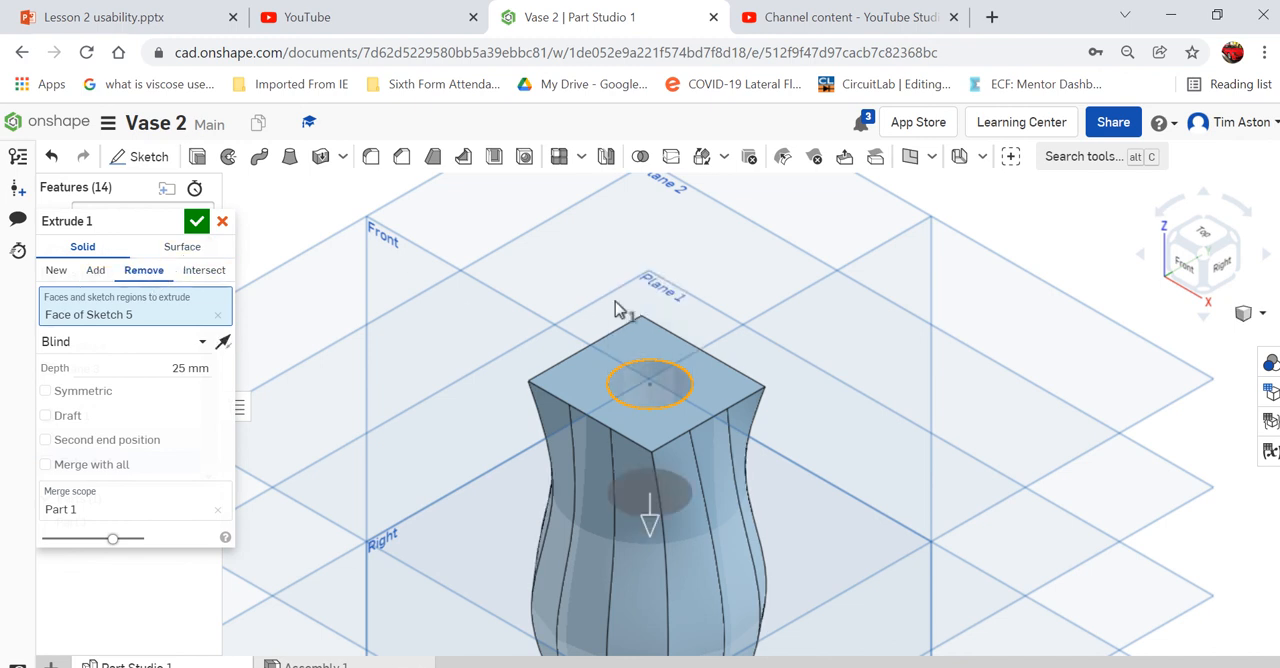
pyautogui.scroll(-2, 766, 184)
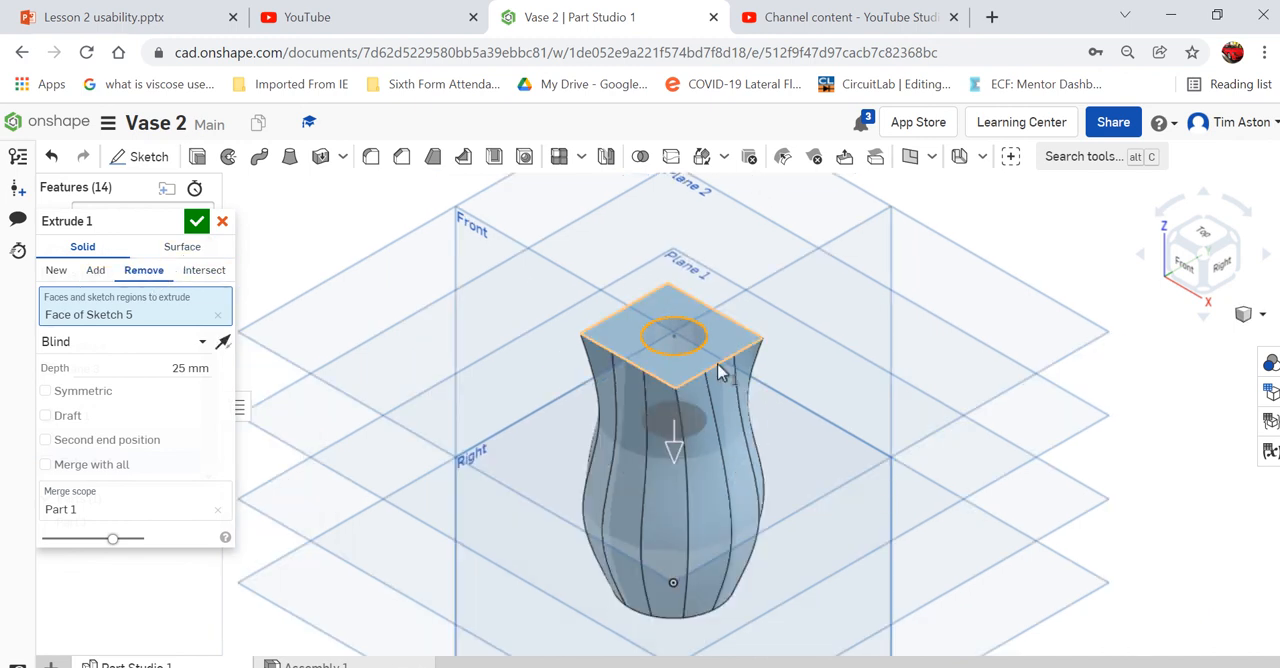
pyautogui.click(188, 369)
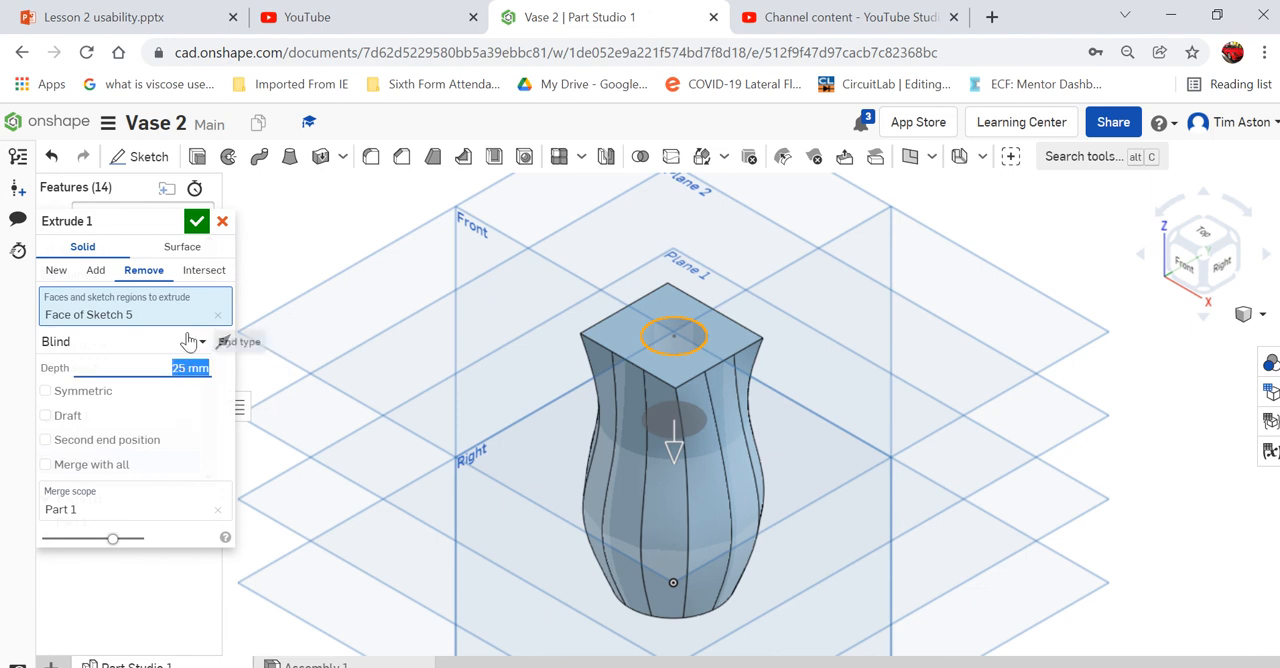
pyautogui.press('BackSpace')
pyautogui.press('Return')
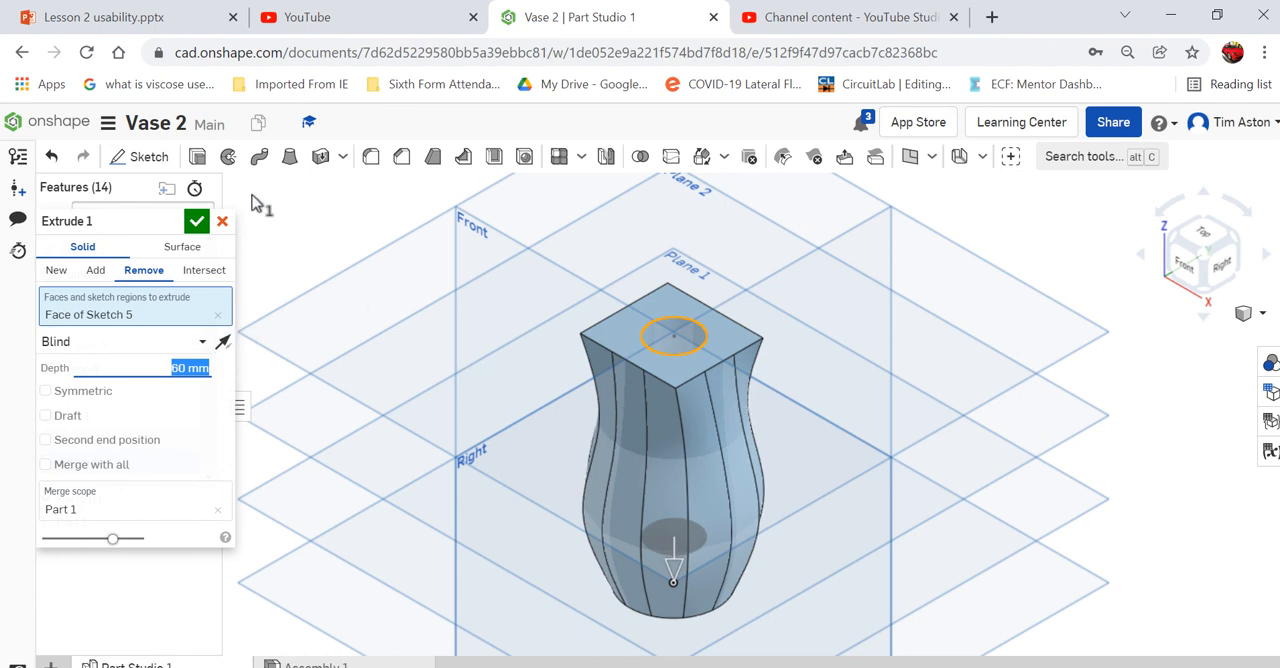
pyautogui.click(197, 221)
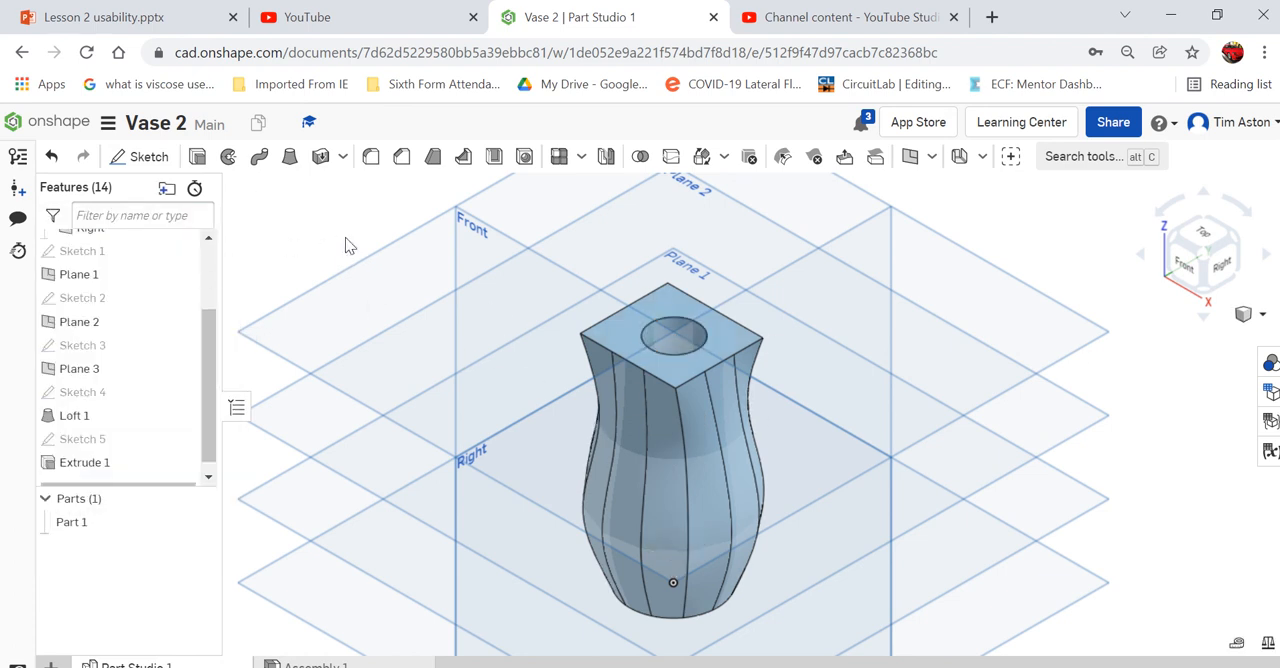
# - Fillet all edges of the vase's top face, including the rim of the opening, with a circular radius fillet
pyautogui.click(372, 158)
pyautogui.scroll(5, 640, 400)
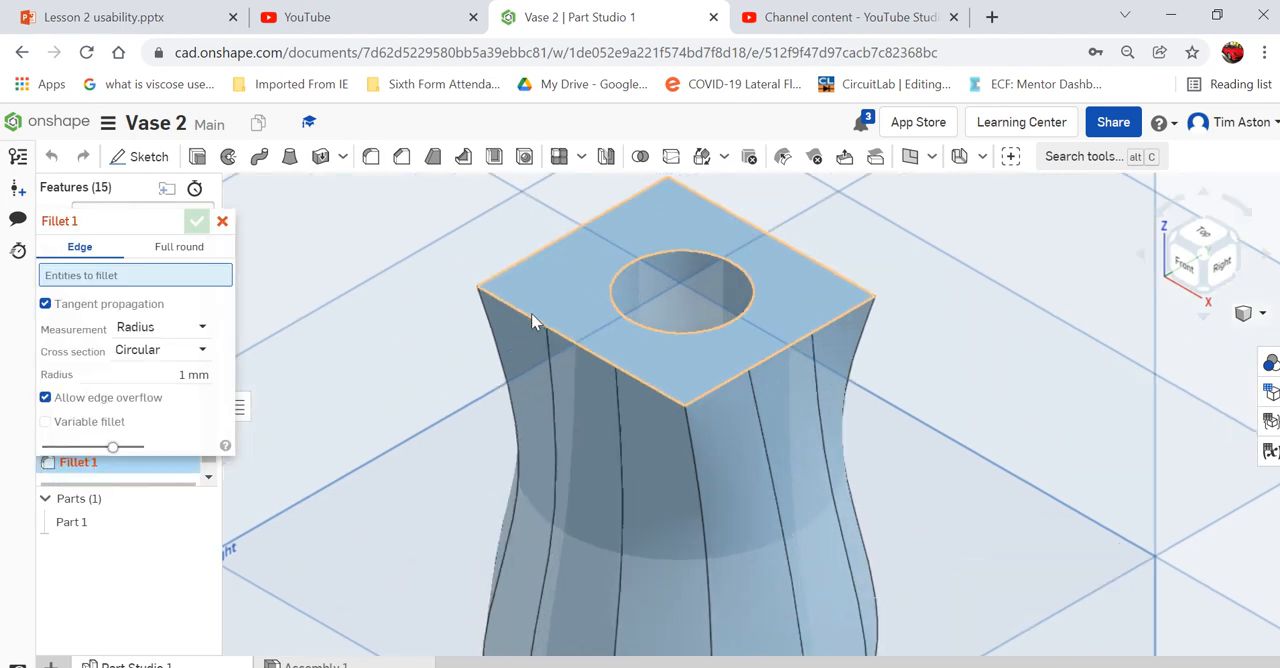
pyautogui.click(664, 395)
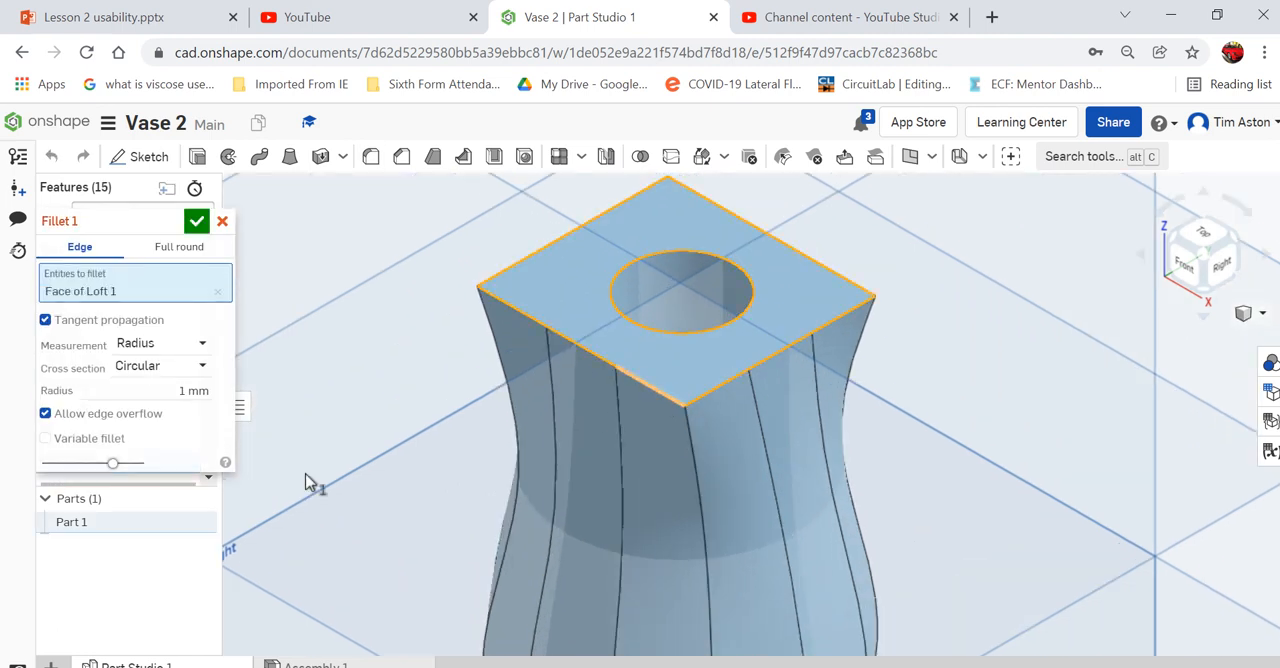
pyautogui.click(186, 390)
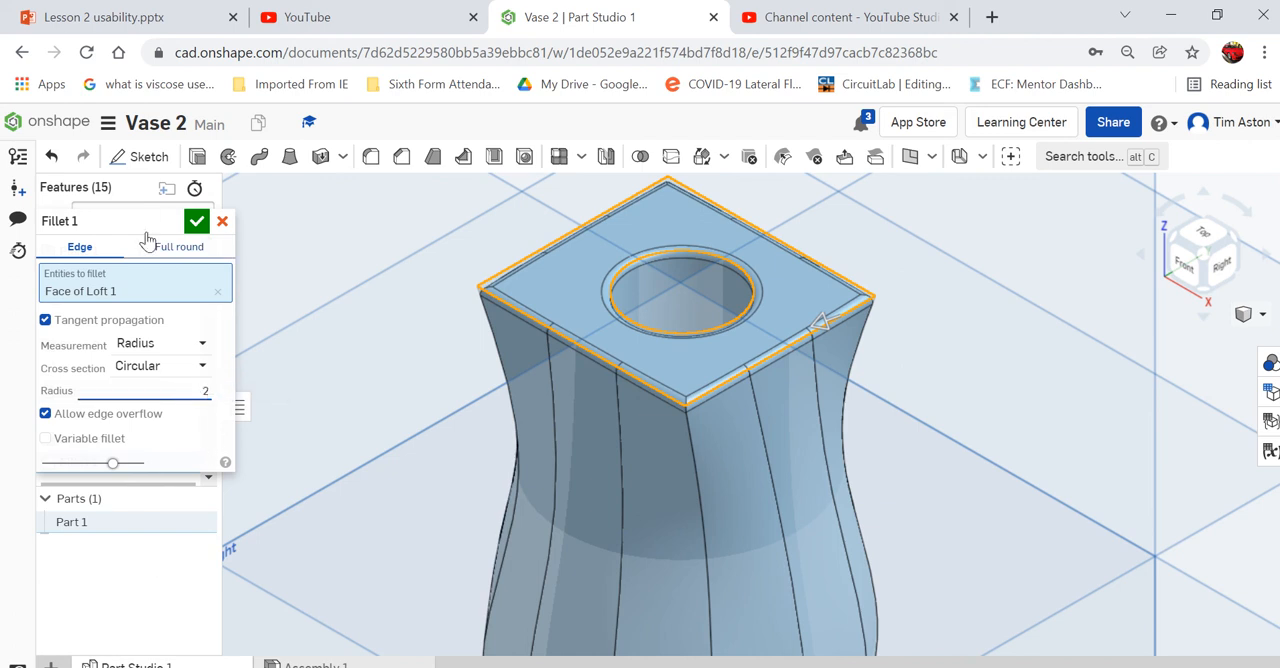
pyautogui.click(196, 221)
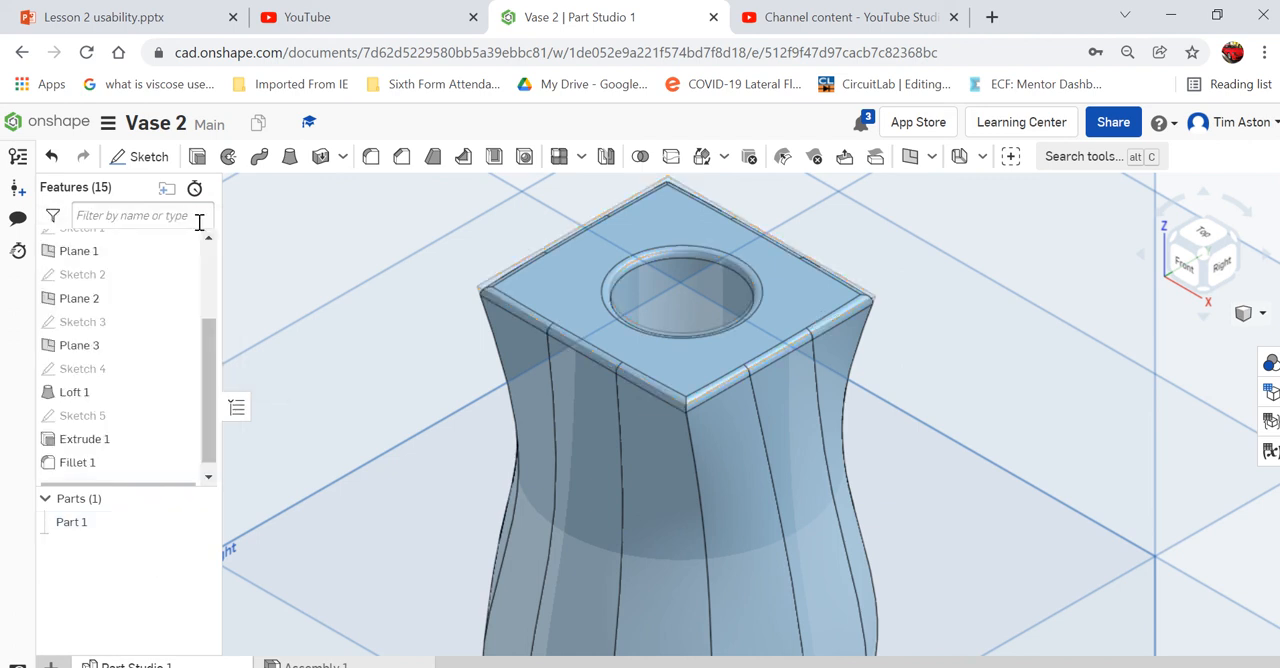
# - Export Part Studio 1 as a binary STL download in millimetres with fine resolution
pyautogui.press('f')
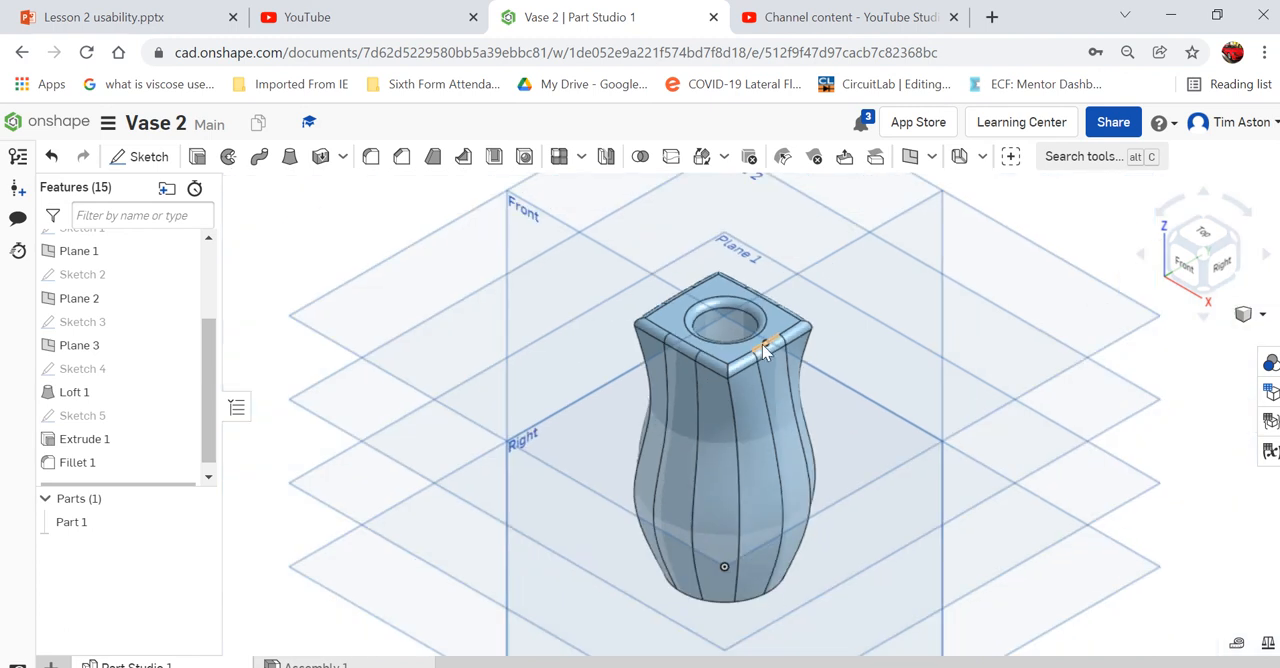
pyautogui.moveTo(1207, 434); pyautogui.dragTo(1199, 446, button='right')
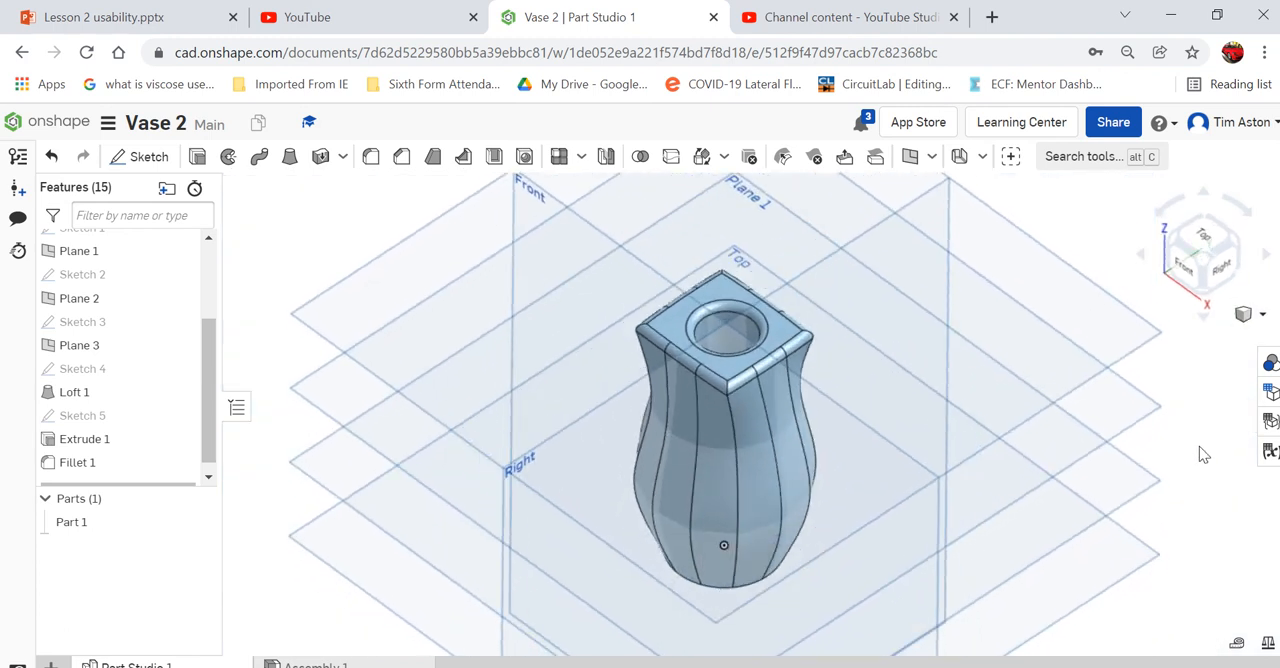
pyautogui.scroll(-2, 750, 398)
pyautogui.scroll(-2, 750, 395)
pyautogui.moveTo(1144, 484); pyautogui.dragTo(1140, 477, button='right')
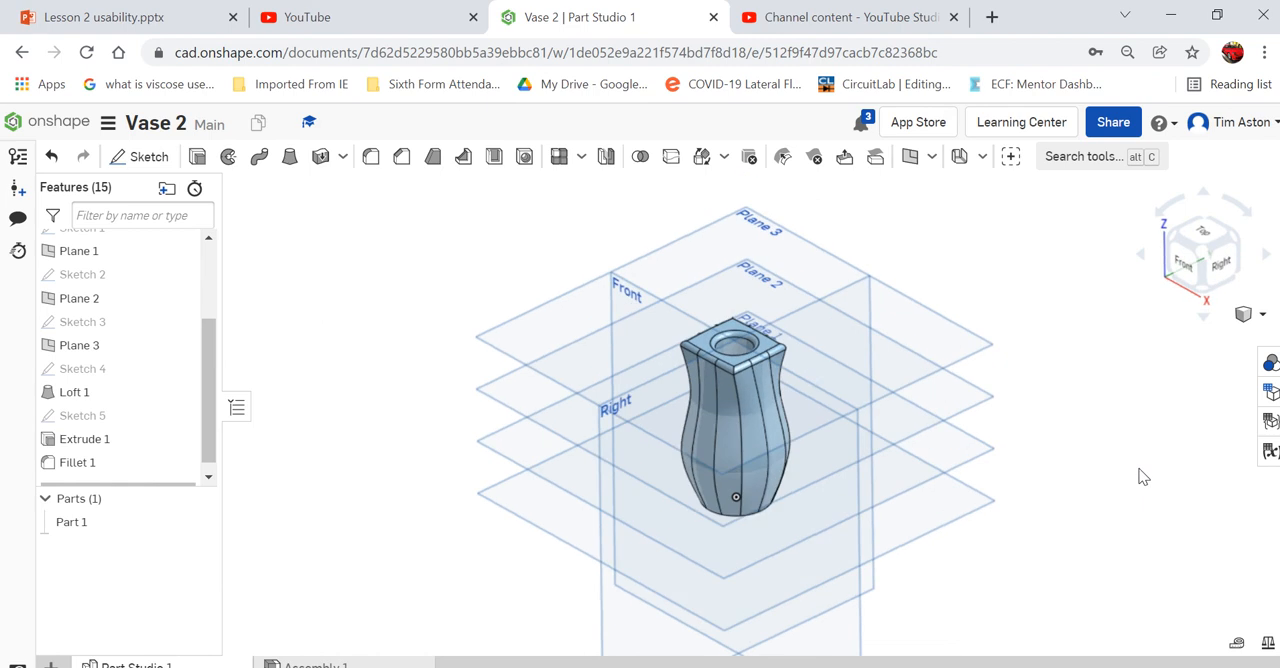
pyautogui.rightClick(76, 462)
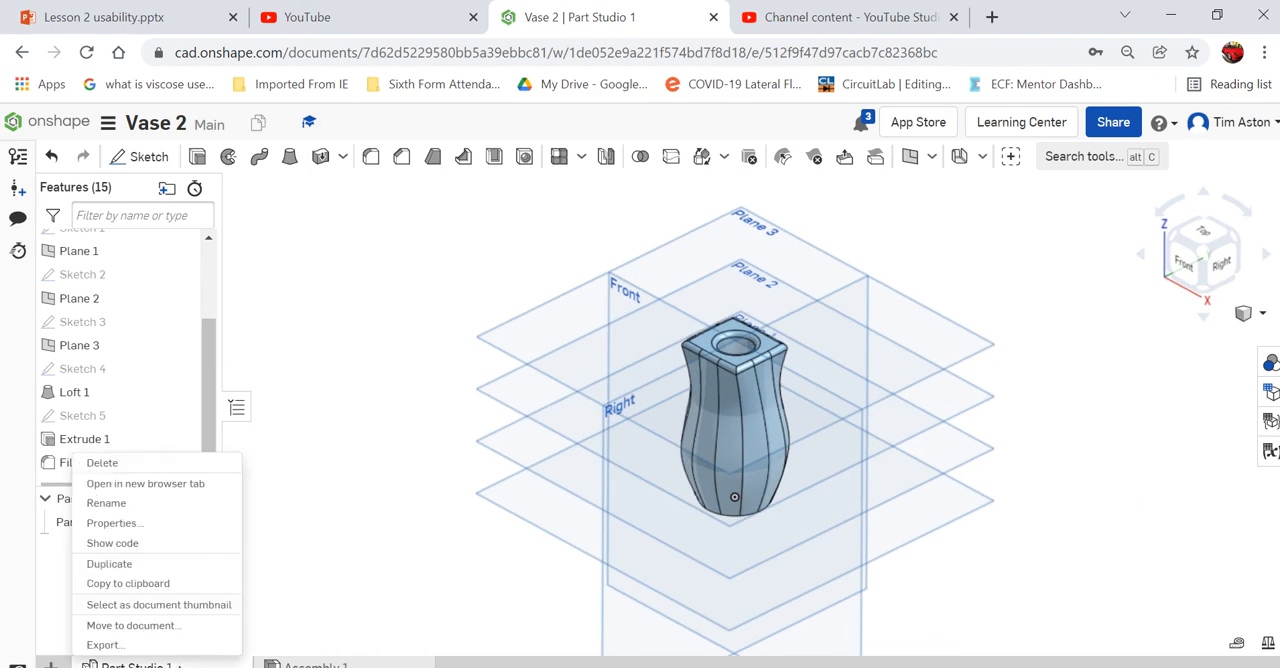
pyautogui.click(104, 645)
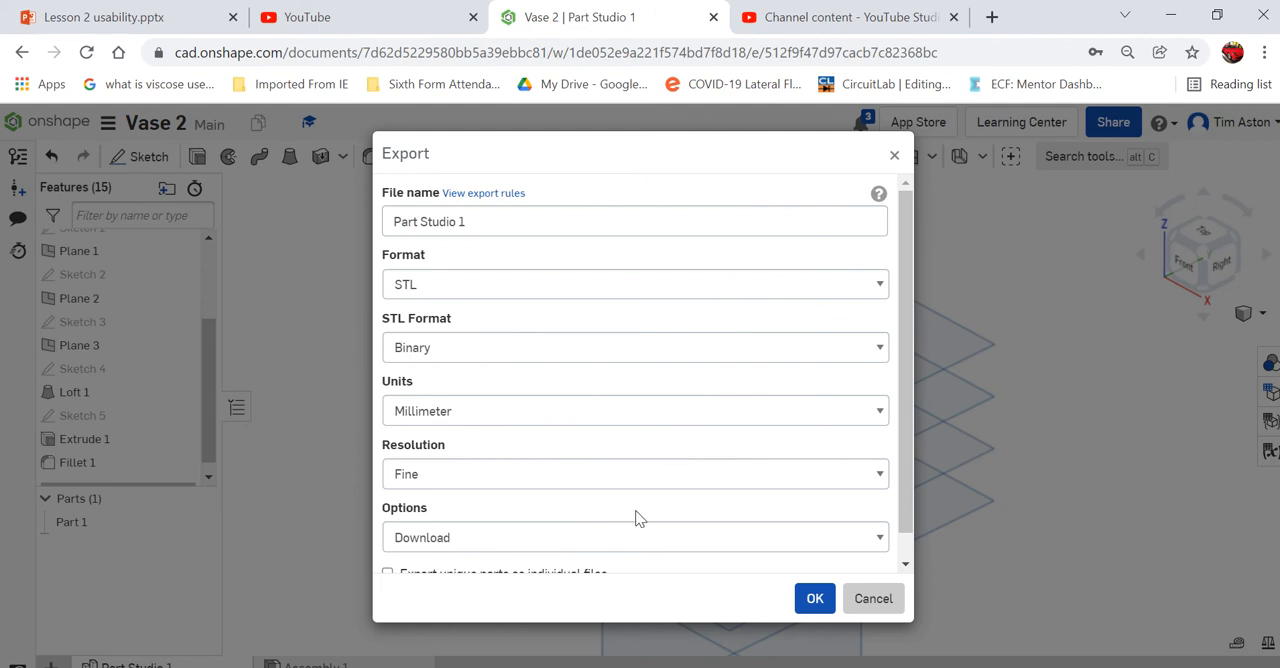
pyautogui.click(814, 598)
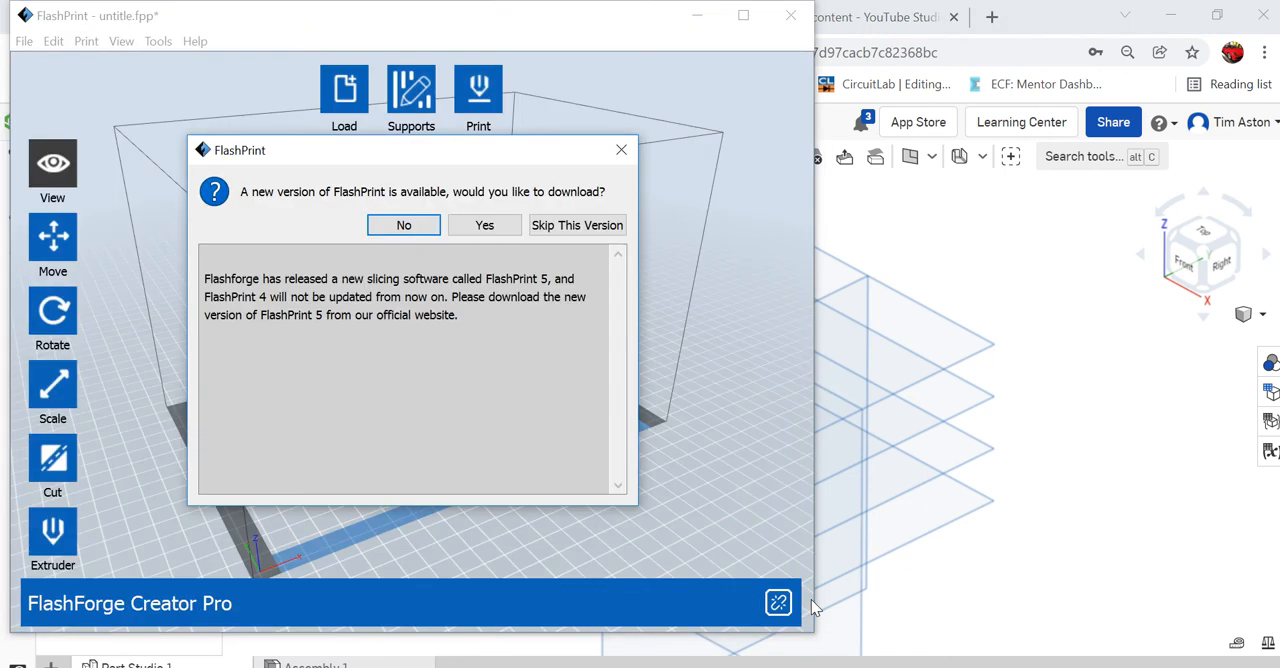
# - In FlashPrint, decline the new version download and view the exported vase on the build plate
pyautogui.click(402, 226)
pyautogui.moveTo(518, 464); pyautogui.dragTo(508, 369)
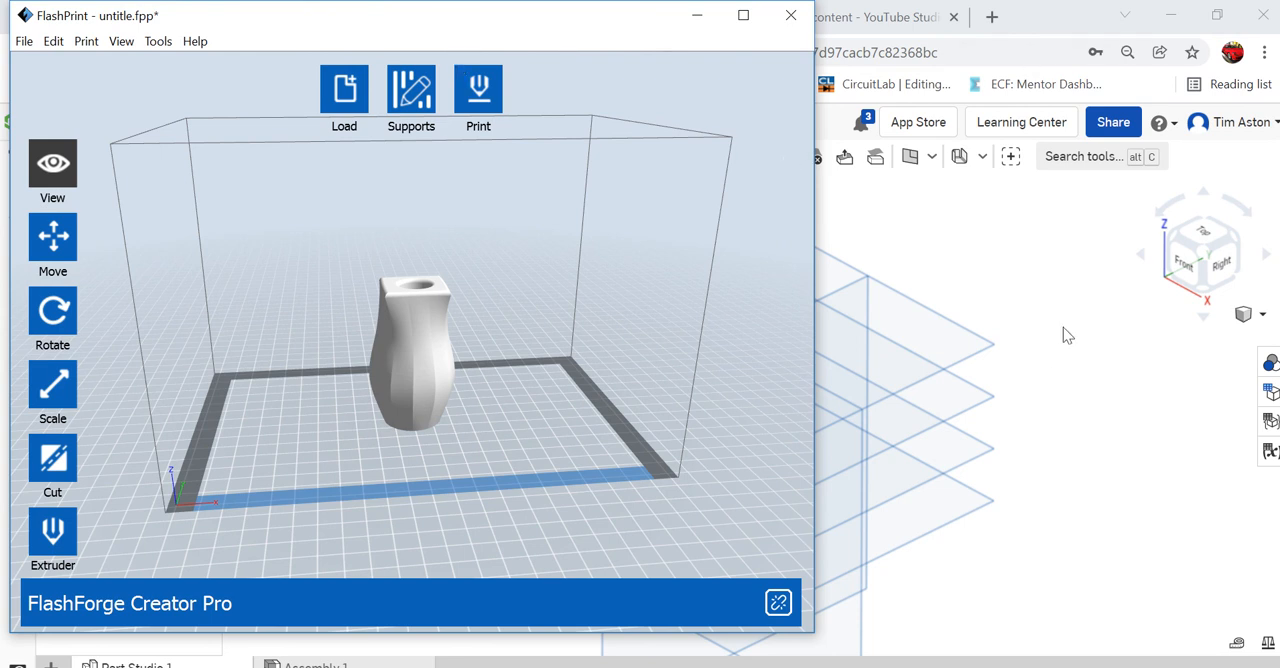
pyautogui.moveTo(594, 5)
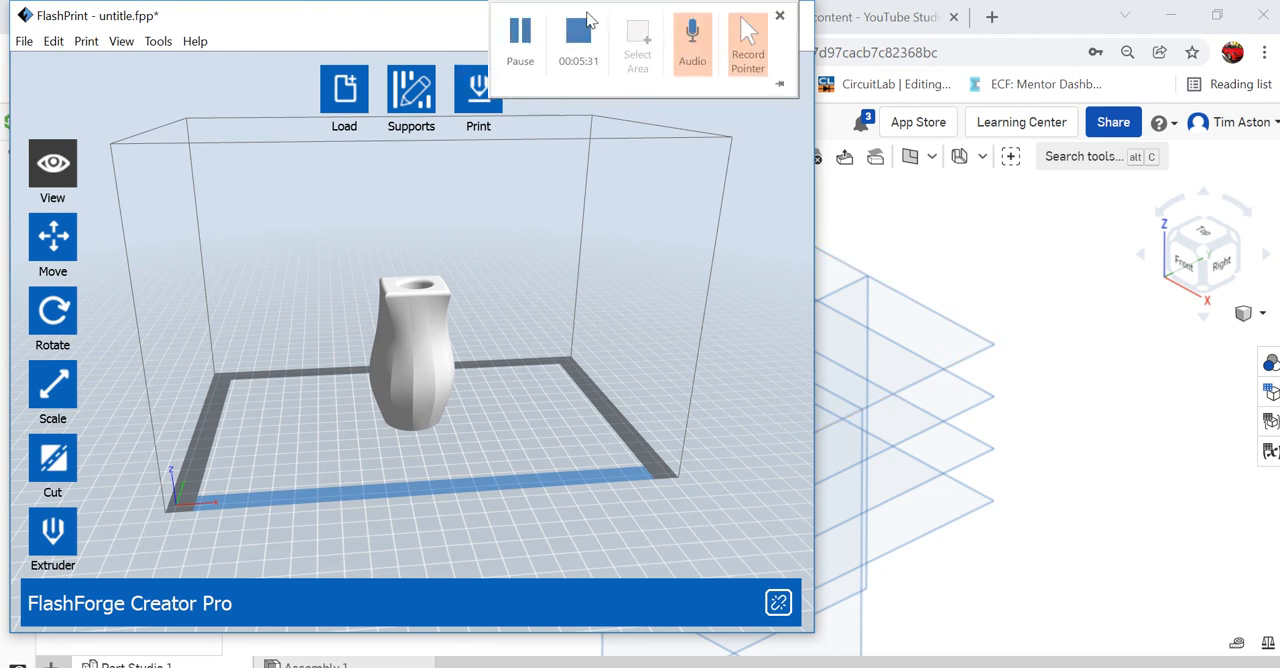